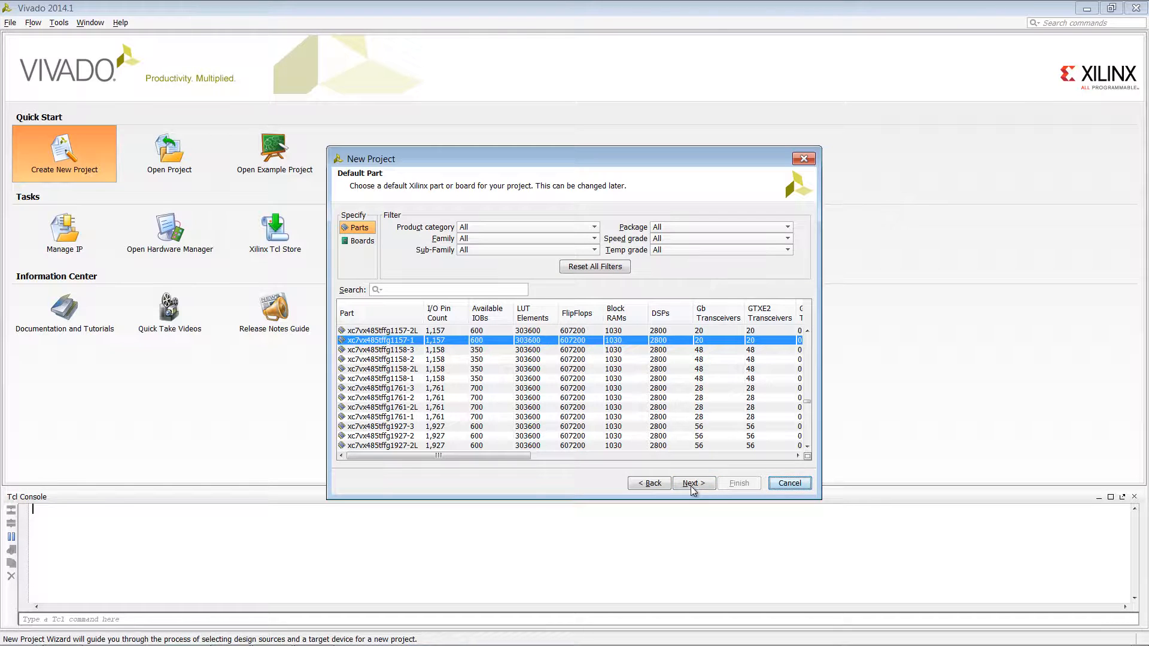
# Select the ZYNQ-7 ZC702 Evaluation Board as the project's default board and create the project
pyautogui.click(361, 241)
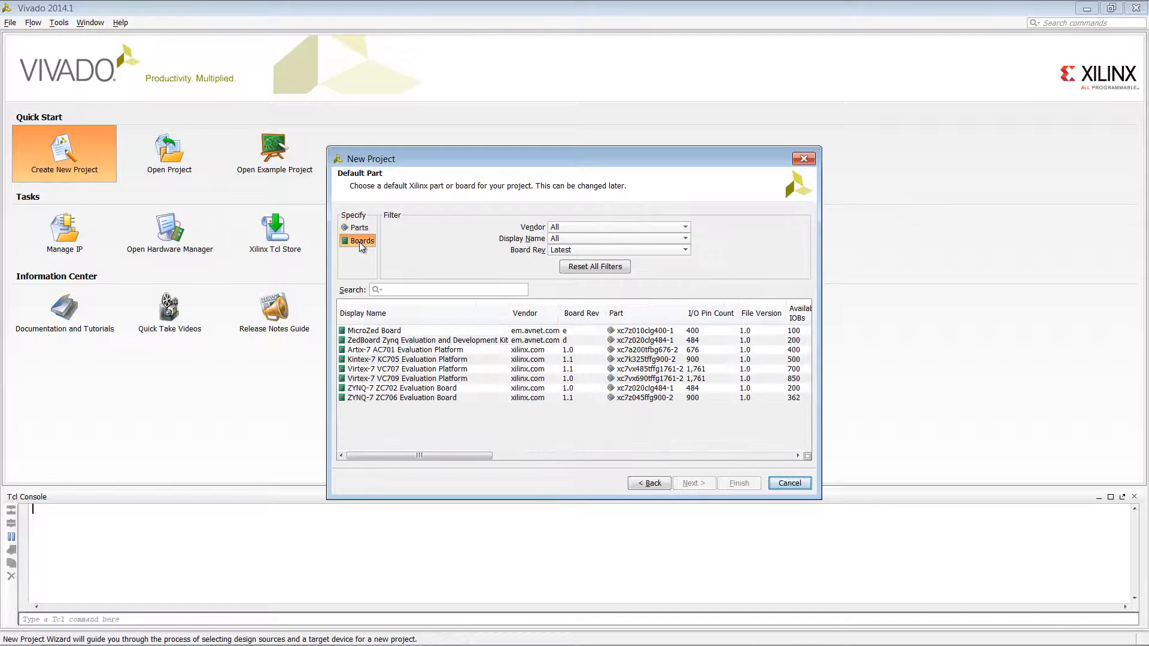
pyautogui.click(426, 390)
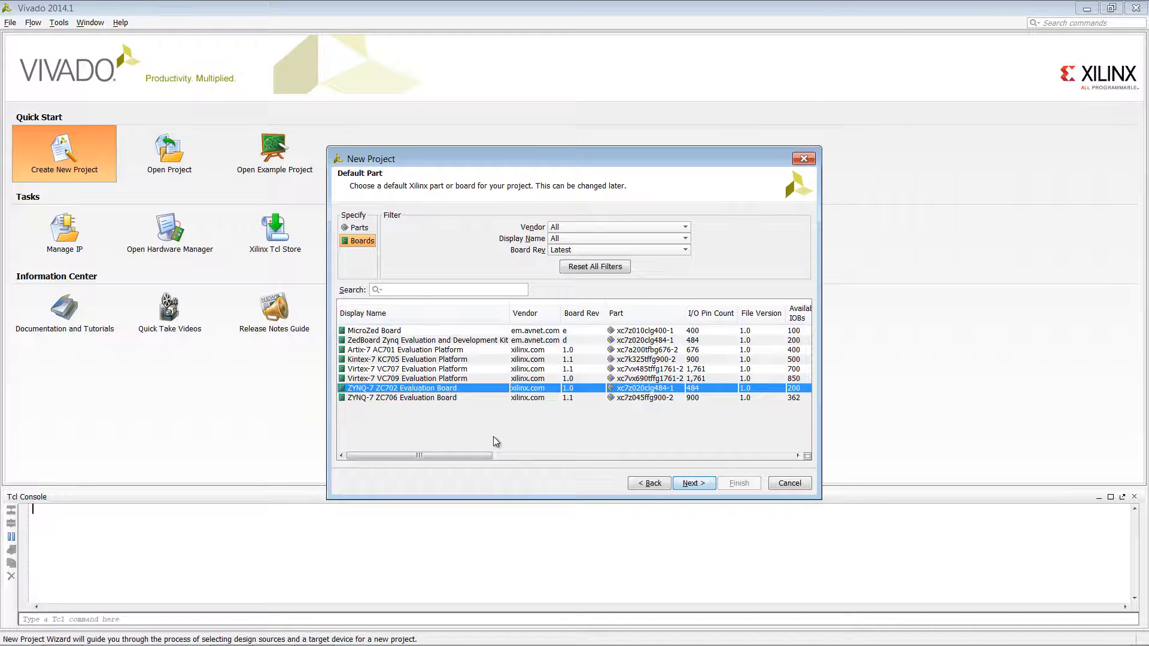
pyautogui.click(706, 484)
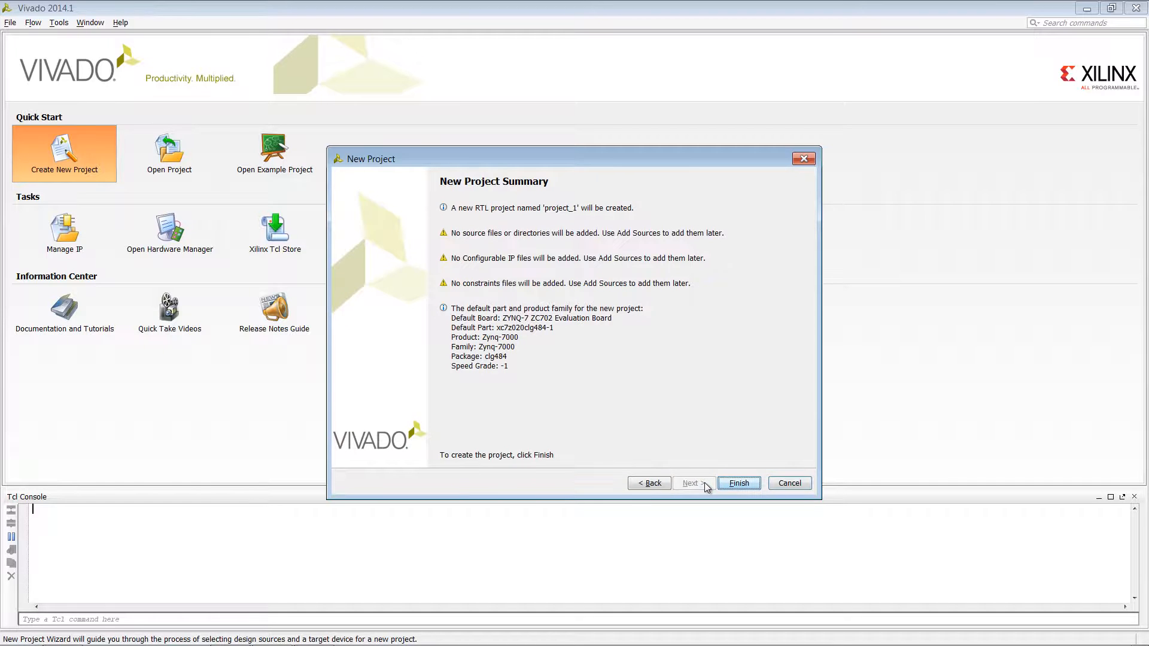
pyautogui.click(741, 484)
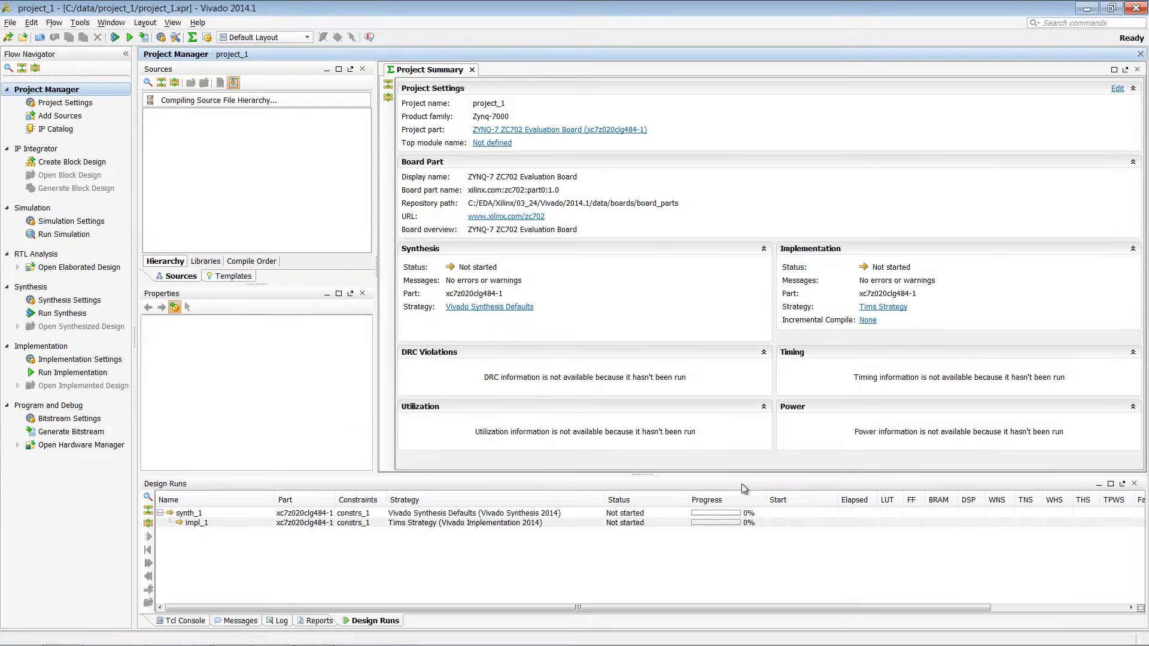
# Create a block design named design_1, local to the project, and collapse the Flow Navigator
pyautogui.click(87, 165)
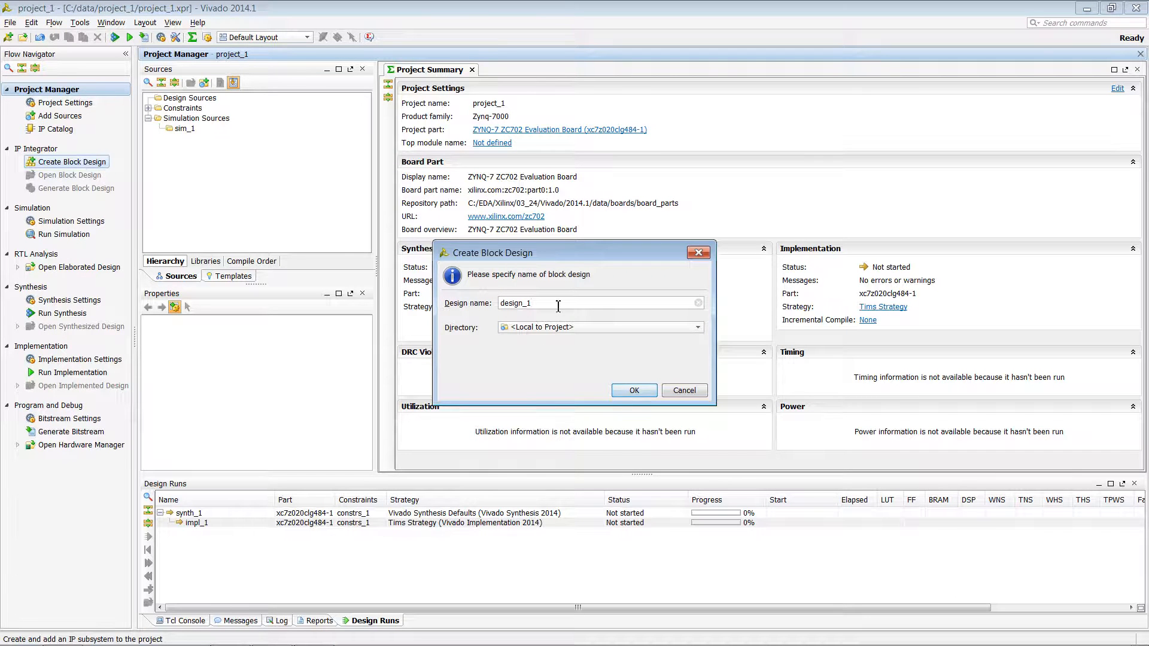
pyautogui.click(636, 390)
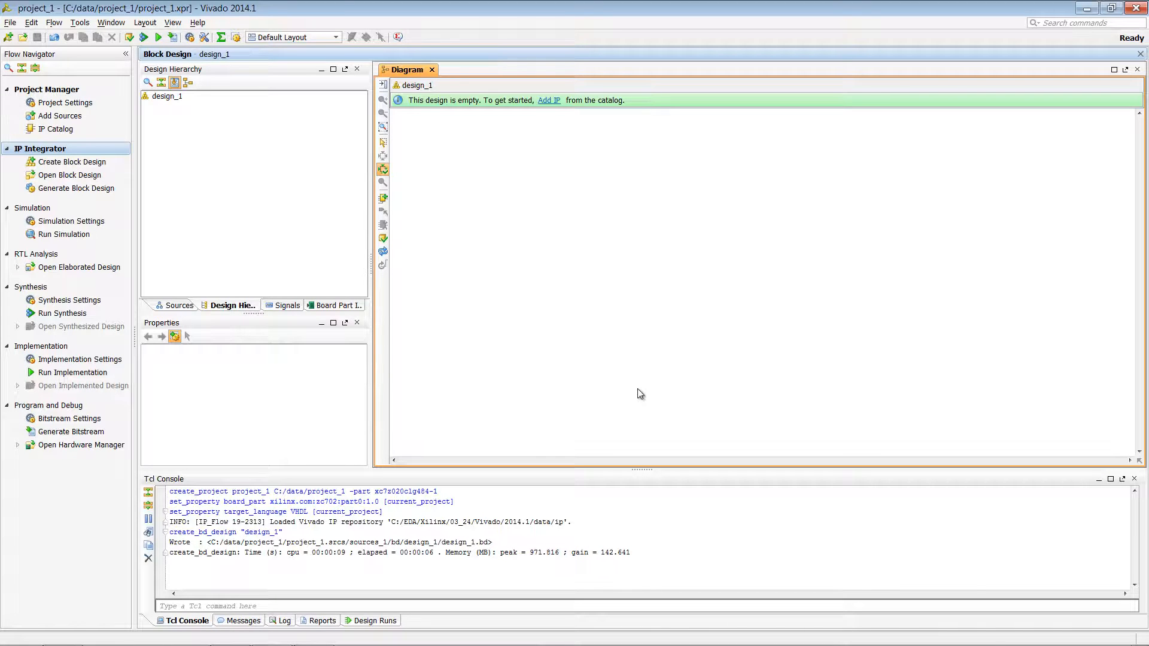
pyautogui.click(124, 55)
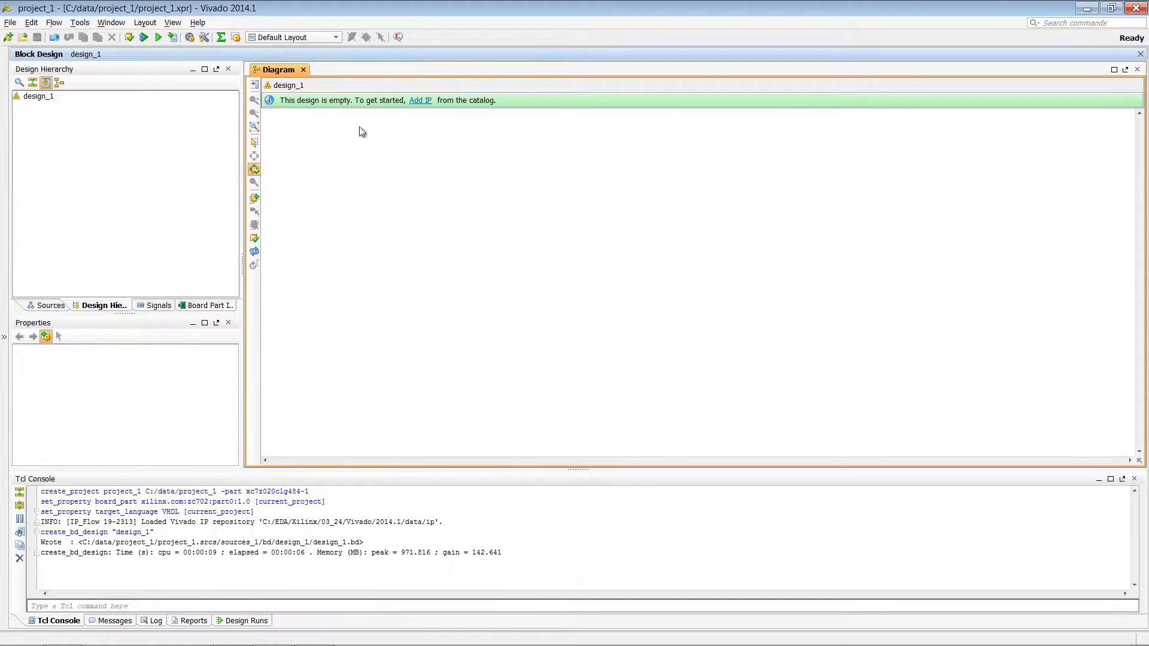
# Add the ZYNQ7 Processing System IP to the empty block design
pyautogui.click(418, 107)
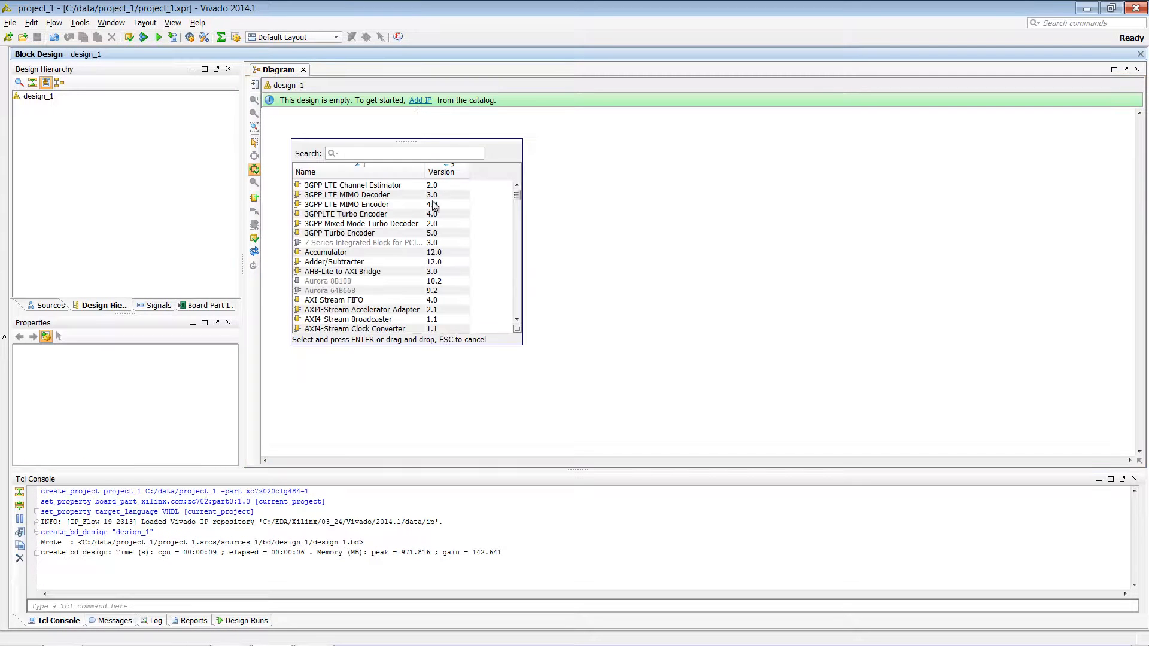
pyautogui.write('zynq')
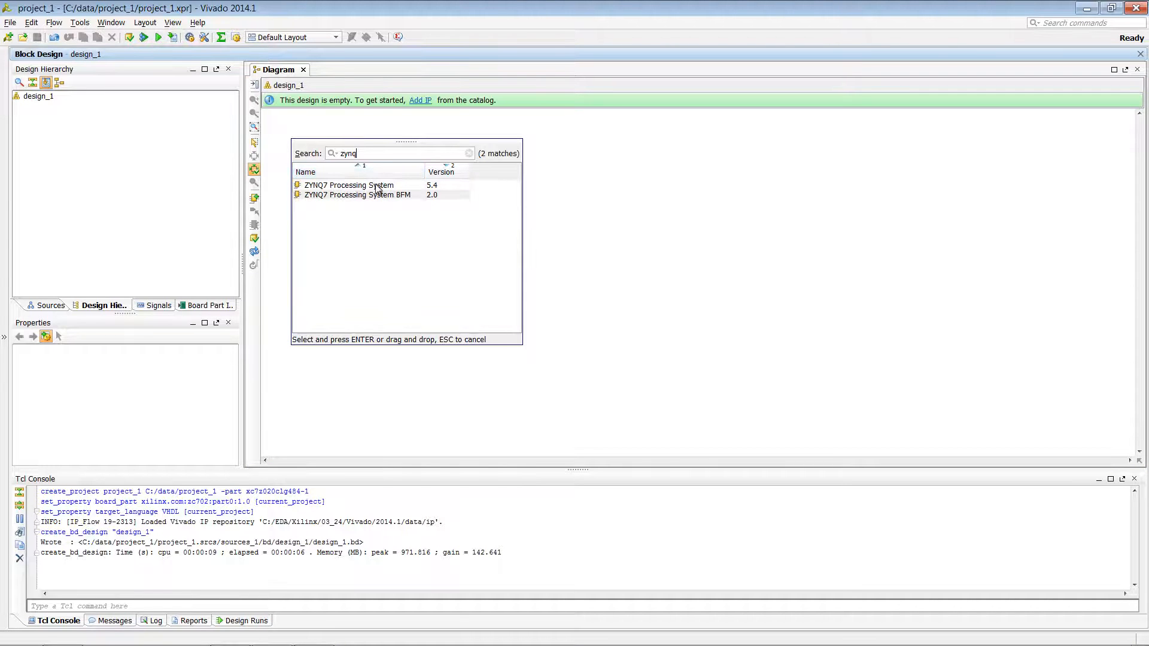
pyautogui.doubleClick(377, 186)
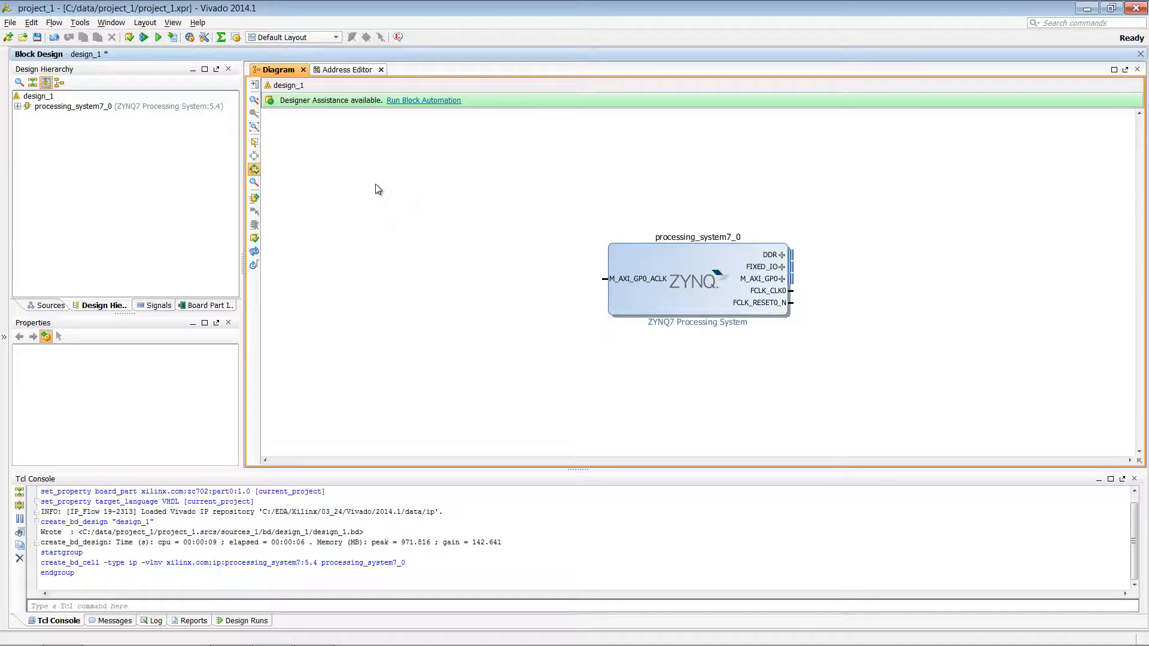
# Run block automation on processing_system7_0 with the board preset applied and cross triggers disabled, and regenerate the diagram layout
pyautogui.click(445, 101)
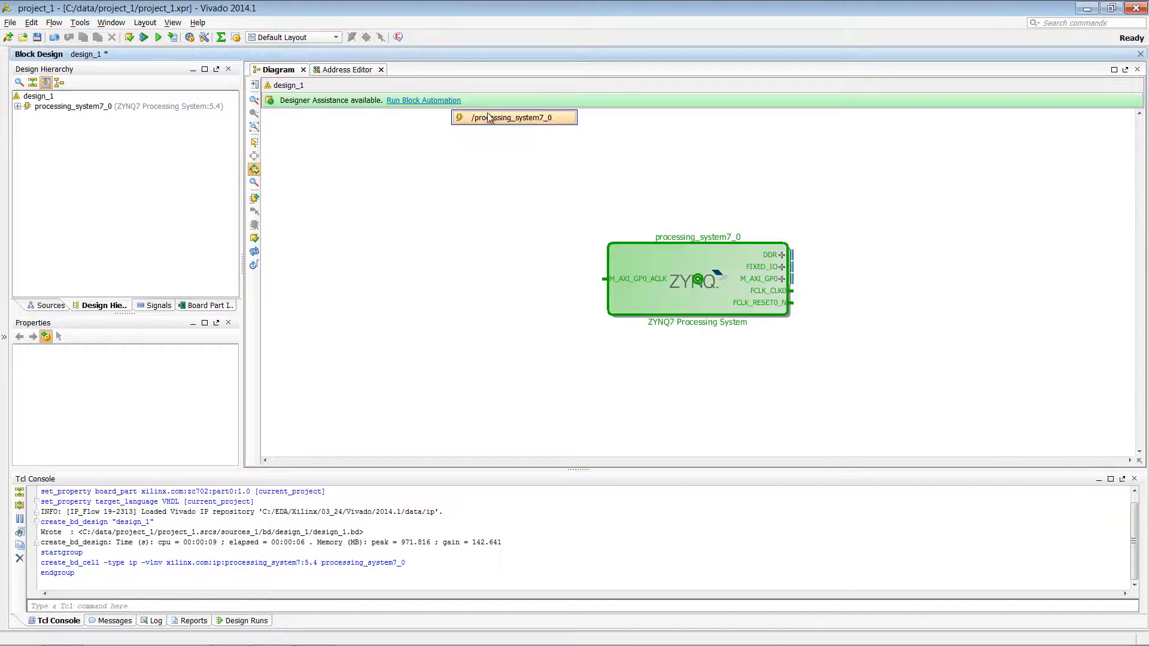
pyautogui.click(565, 125)
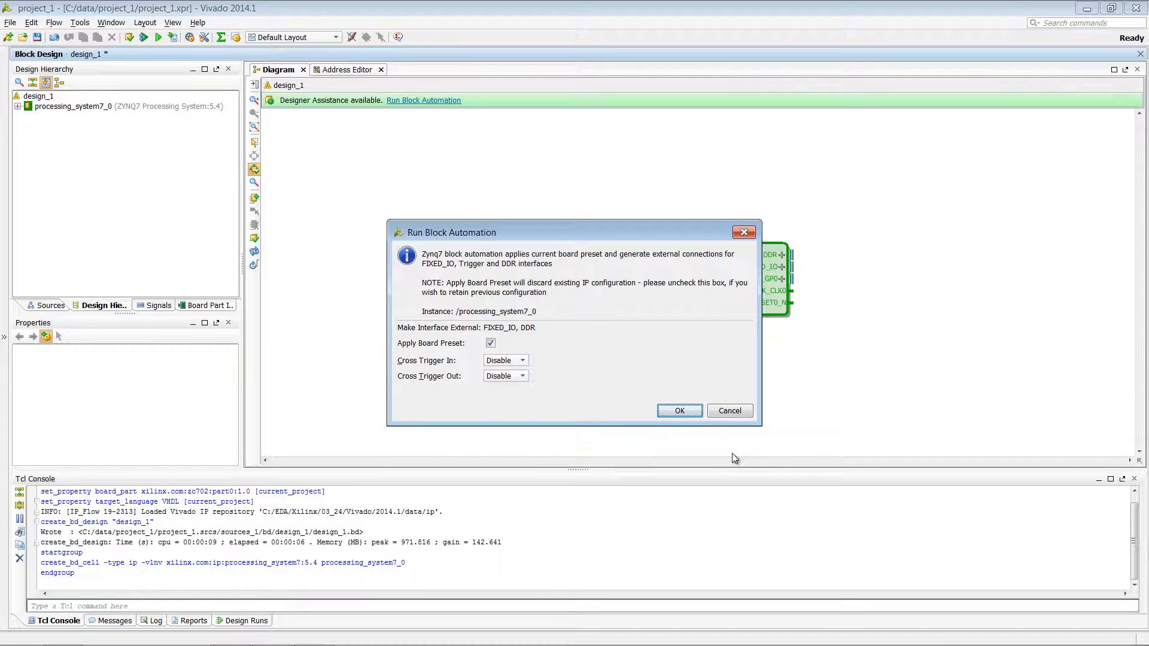
pyautogui.click(689, 415)
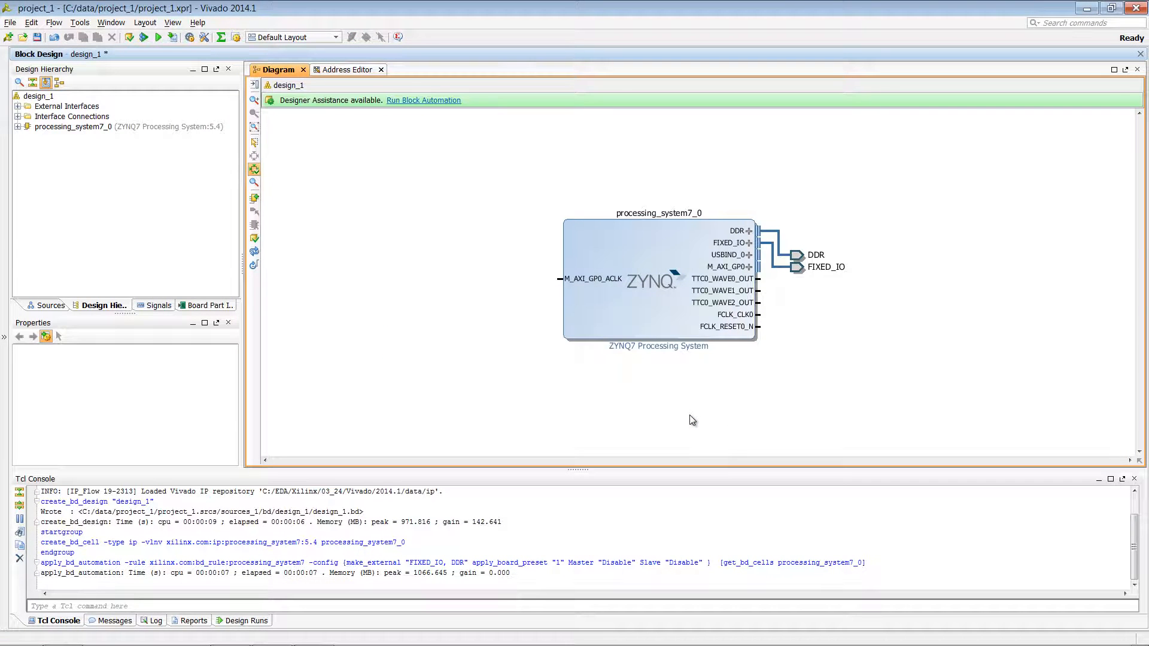
pyautogui.click(254, 252)
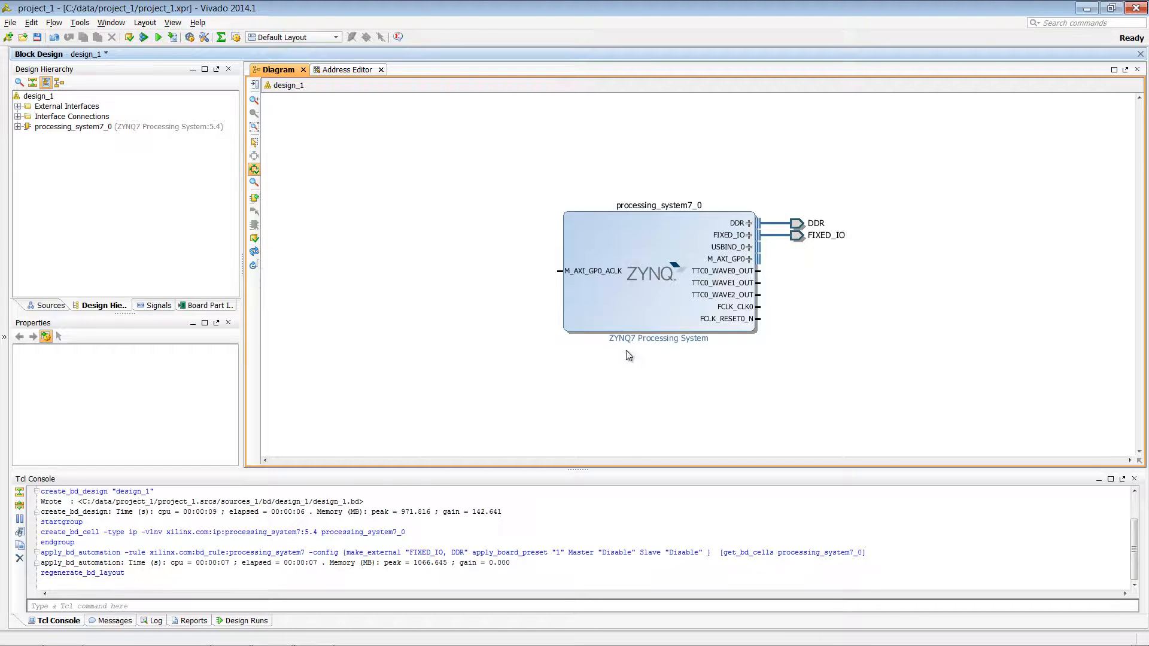
# Enable the S AXI HP0 high-performance slave interface in the ZYNQ7 Processing System configuration
pyautogui.doubleClick(655, 312)
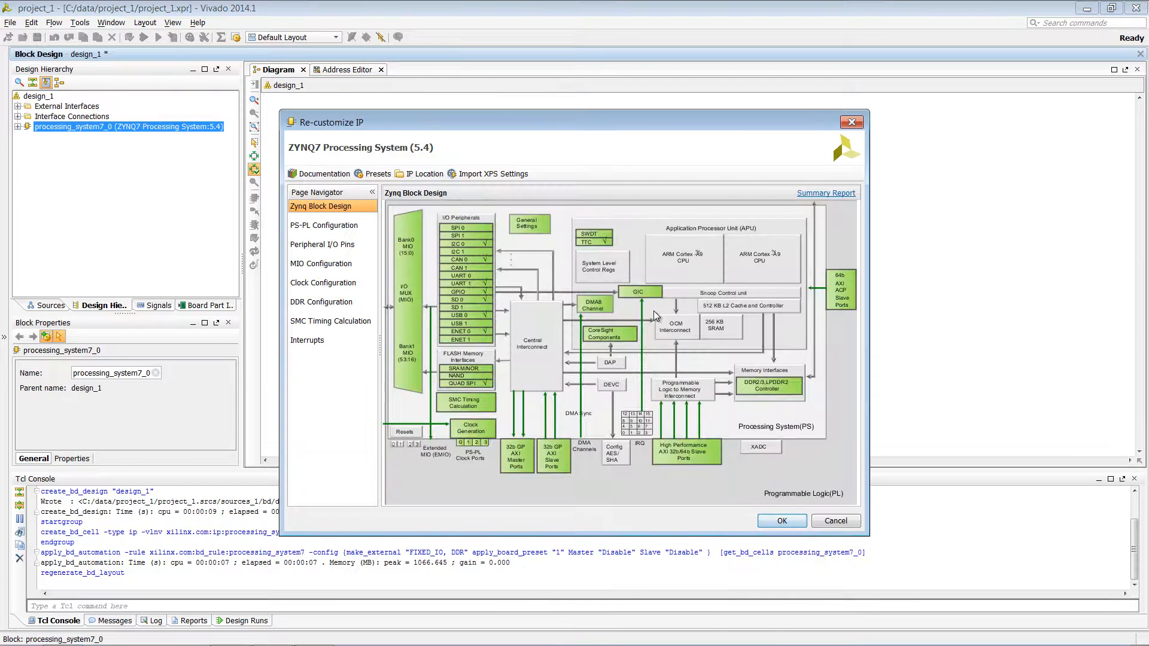
pyautogui.click(711, 457)
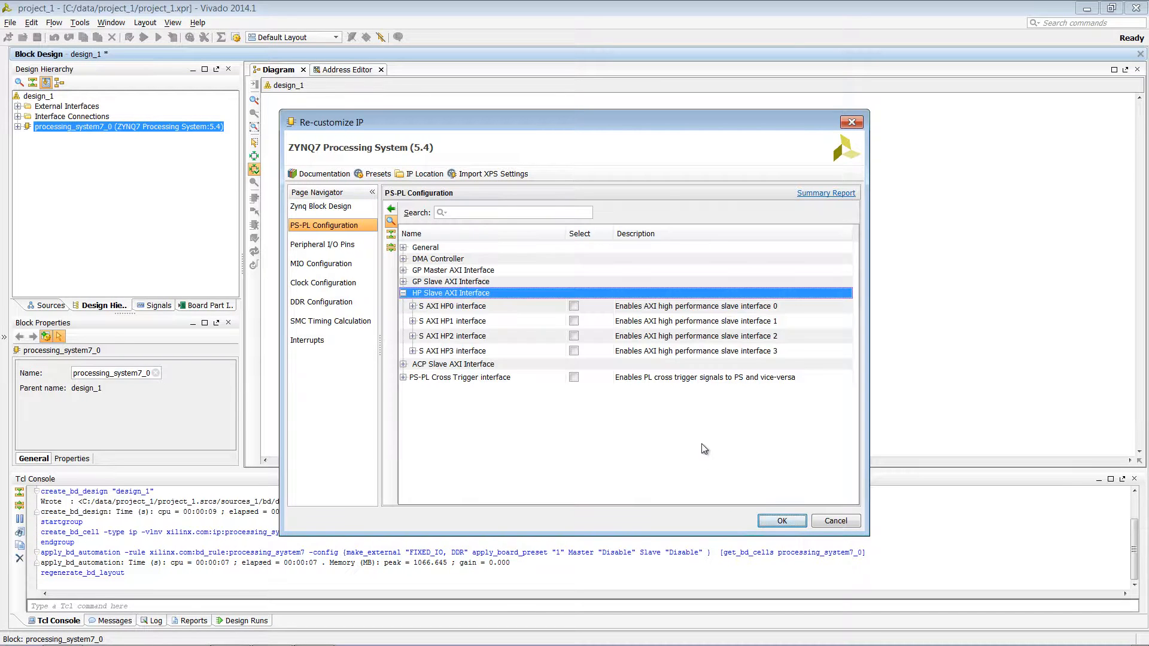
pyautogui.click(573, 310)
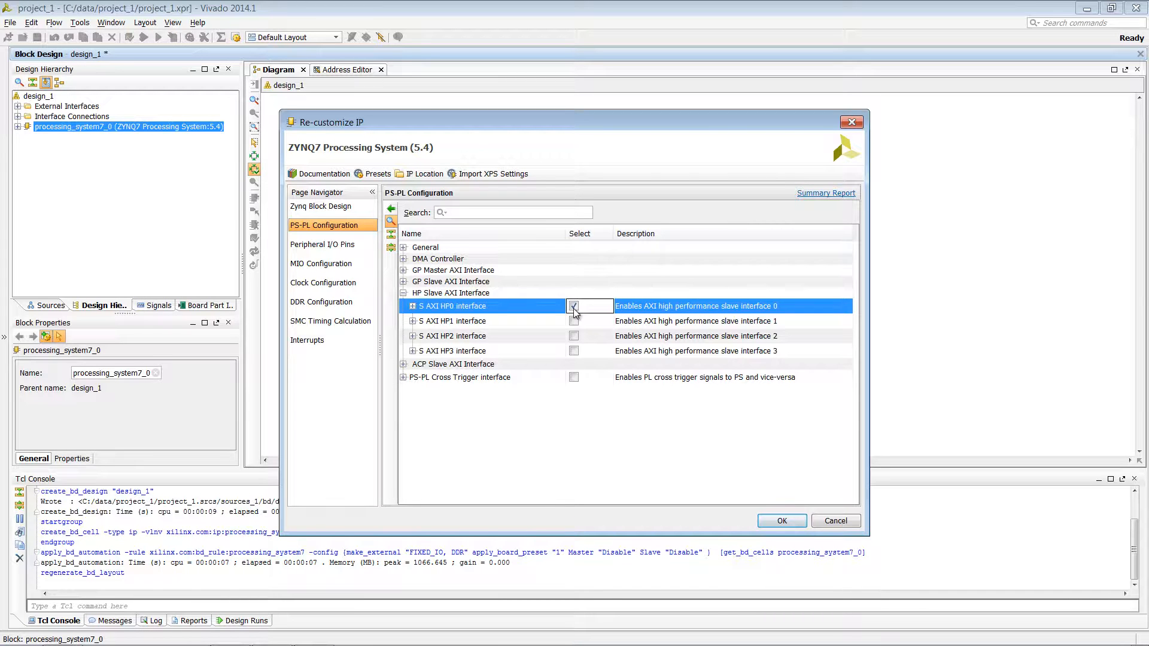
# Set the requested frequency of PL fabric clock FCLK_CLK0 to 100 MHz in the Zynq clock configuration
pyautogui.click(346, 288)
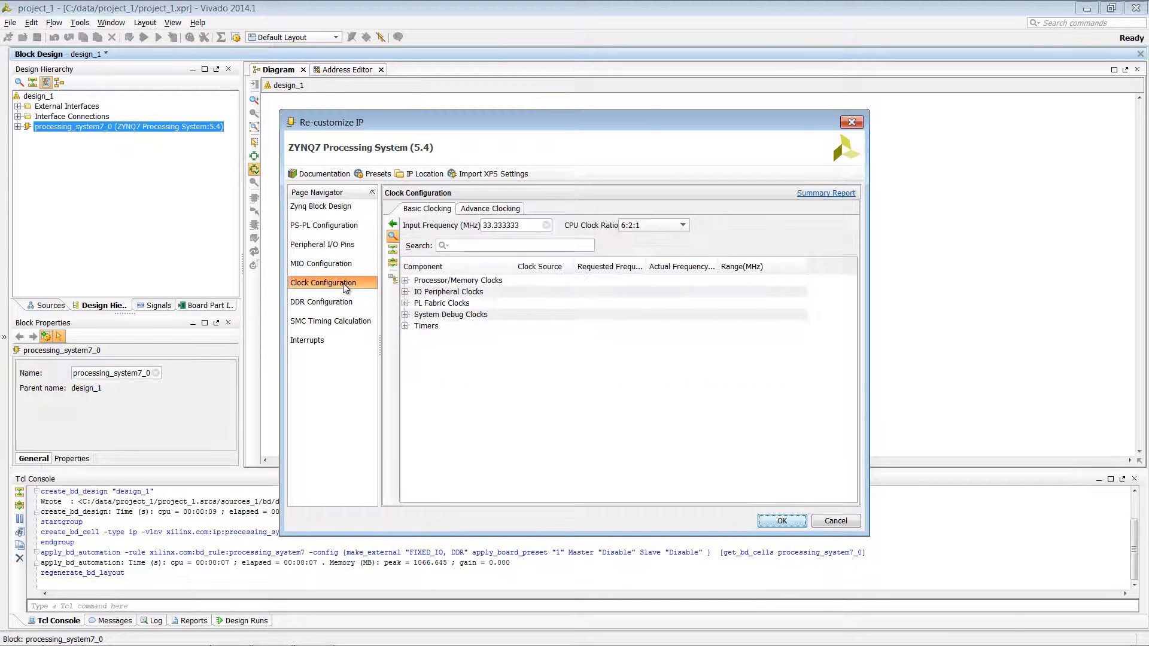
pyautogui.click(393, 263)
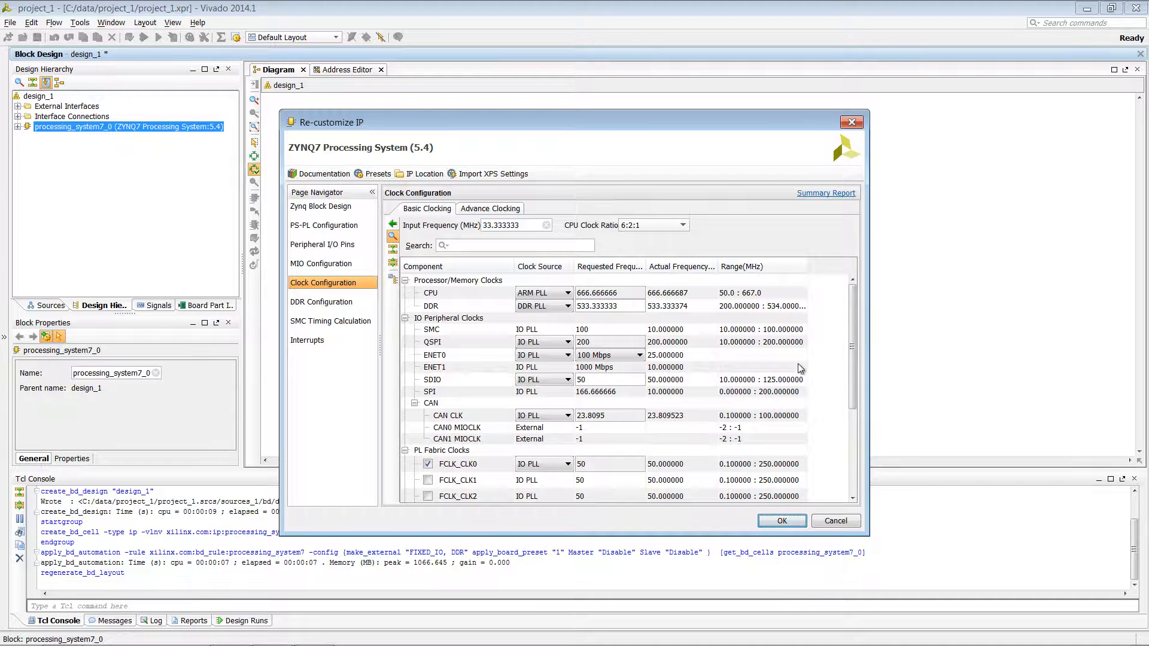
pyautogui.moveTo(851, 364); pyautogui.dragTo(851, 410)
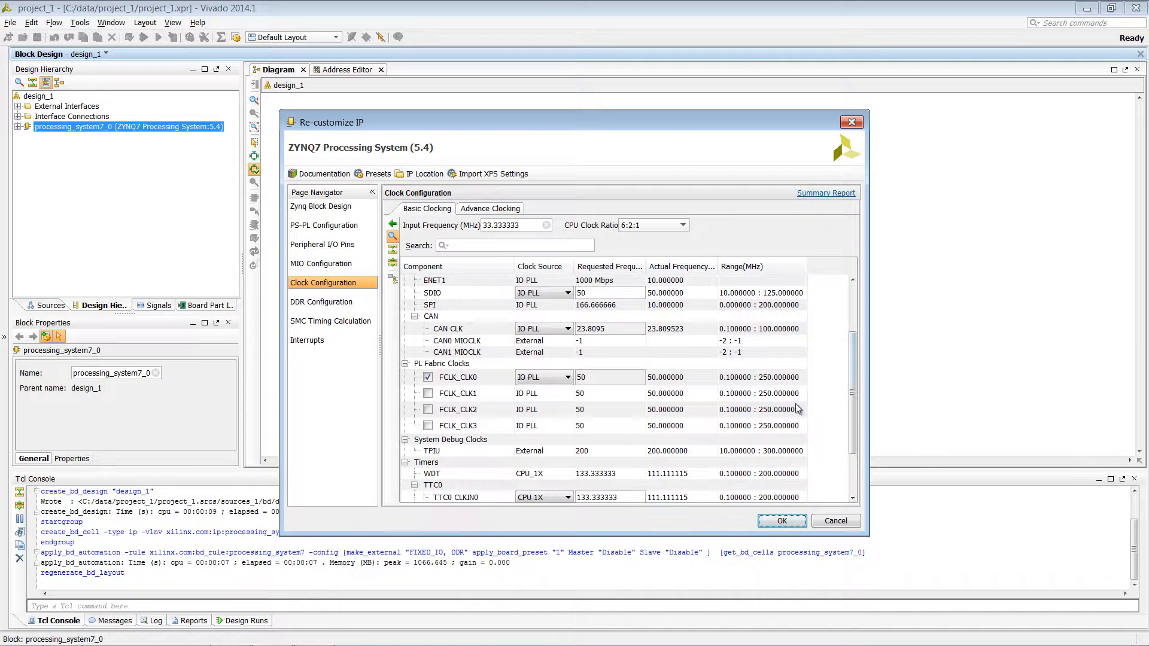
pyautogui.click(592, 379)
pyautogui.doubleClick(598, 378)
pyautogui.write('100')
# Enable PL fabric clock FCLK_CLK1 at 200 MHz, apply the Zynq configuration, and regenerate the diagram layout
pyautogui.click(428, 393)
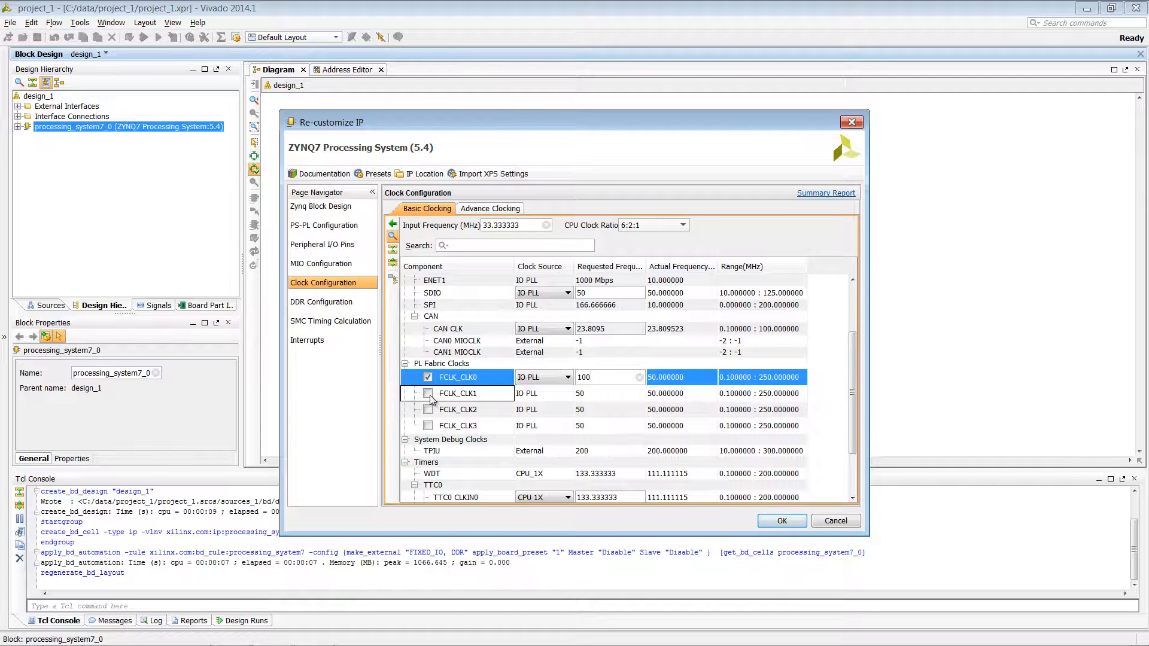
pyautogui.doubleClick(599, 393)
pyautogui.write('200')
pyautogui.click(608, 377)
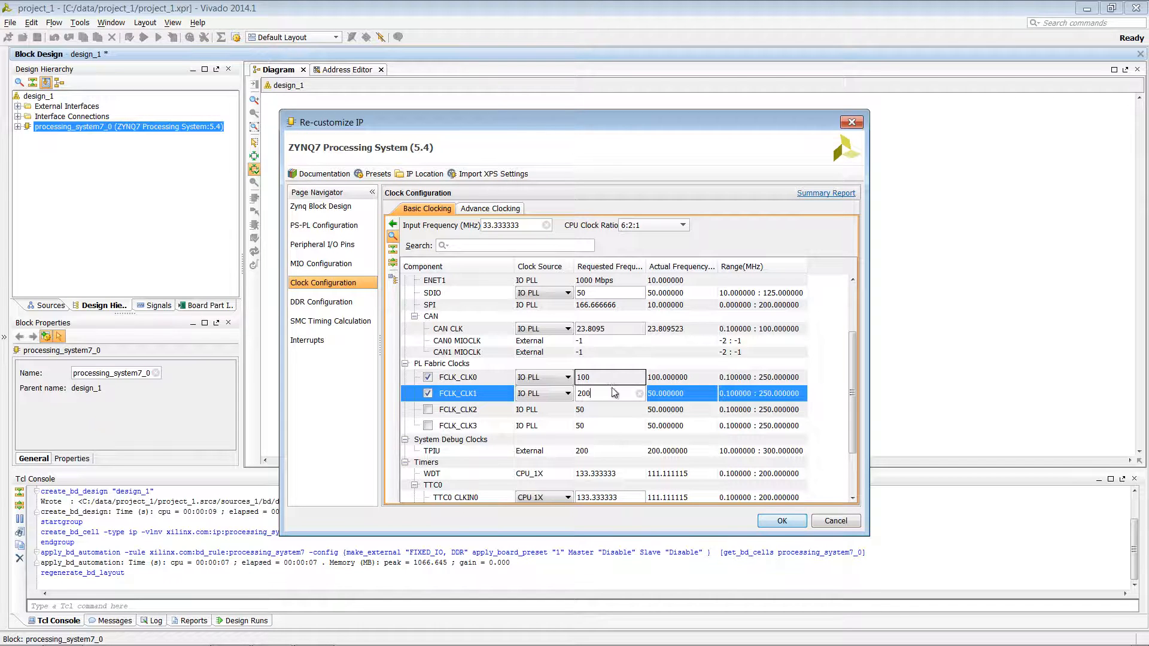
pyautogui.click(792, 526)
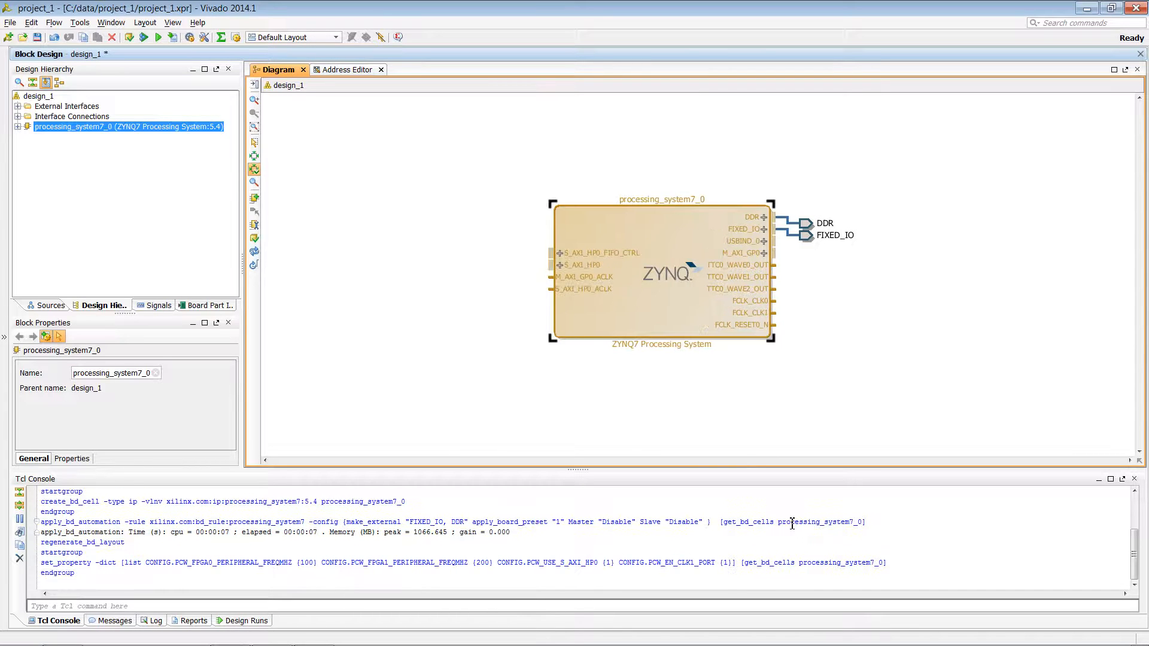
pyautogui.click(255, 253)
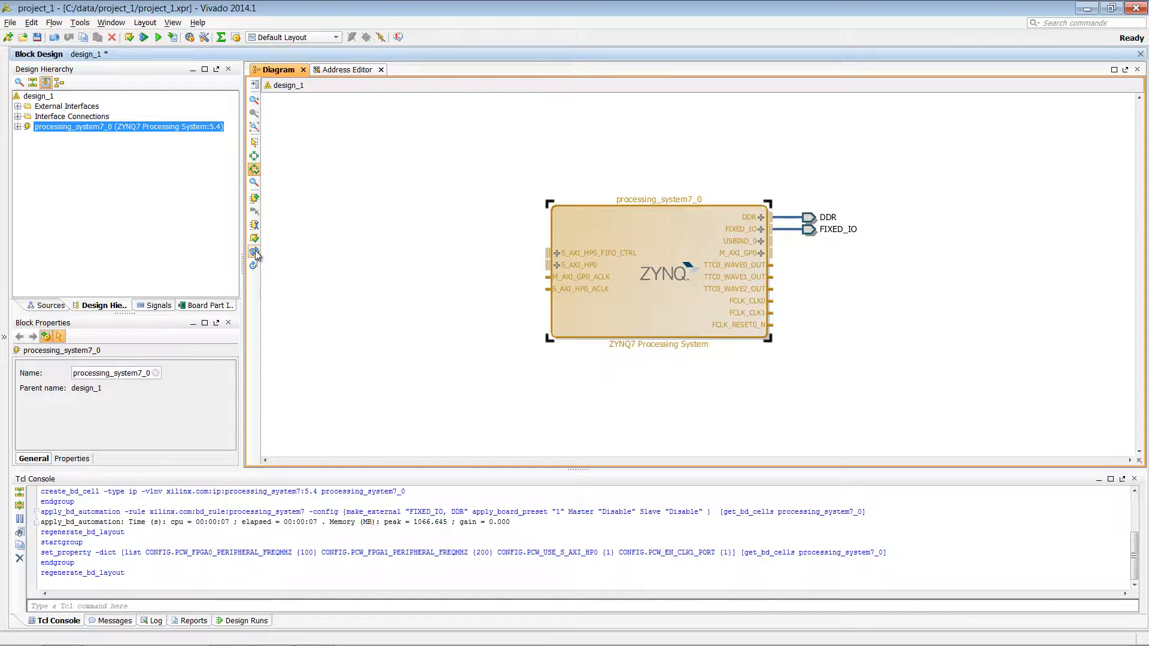
pyautogui.click(334, 400)
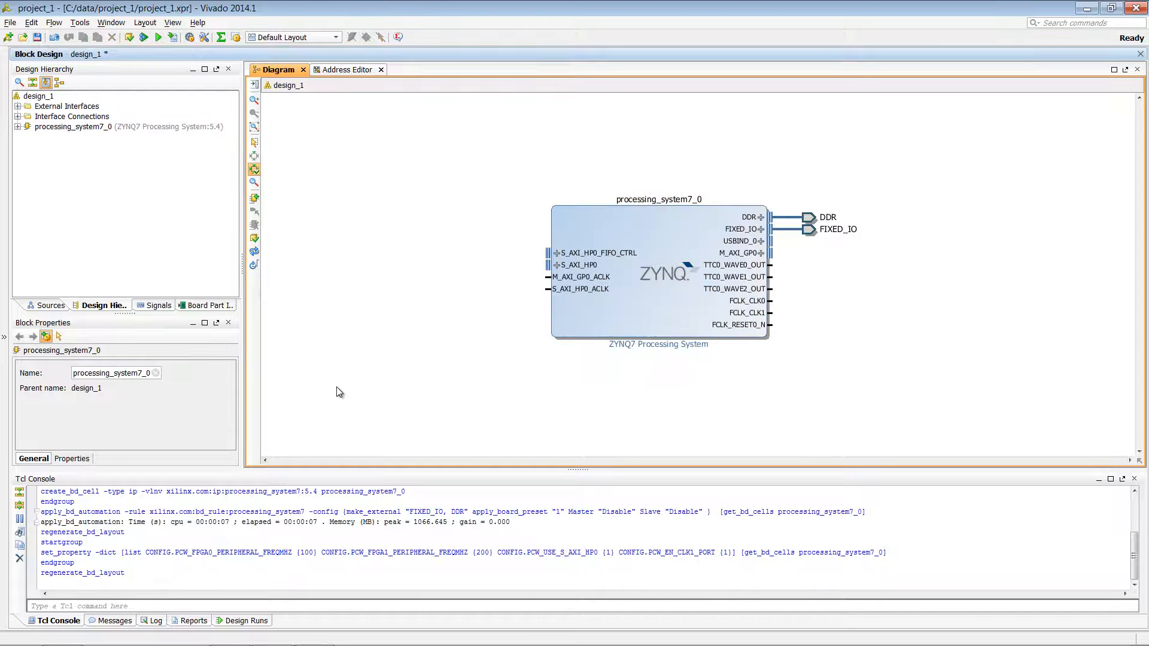
# Add the AXI Video Direct Memory Access IP to the block design
pyautogui.rightClick(359, 269)
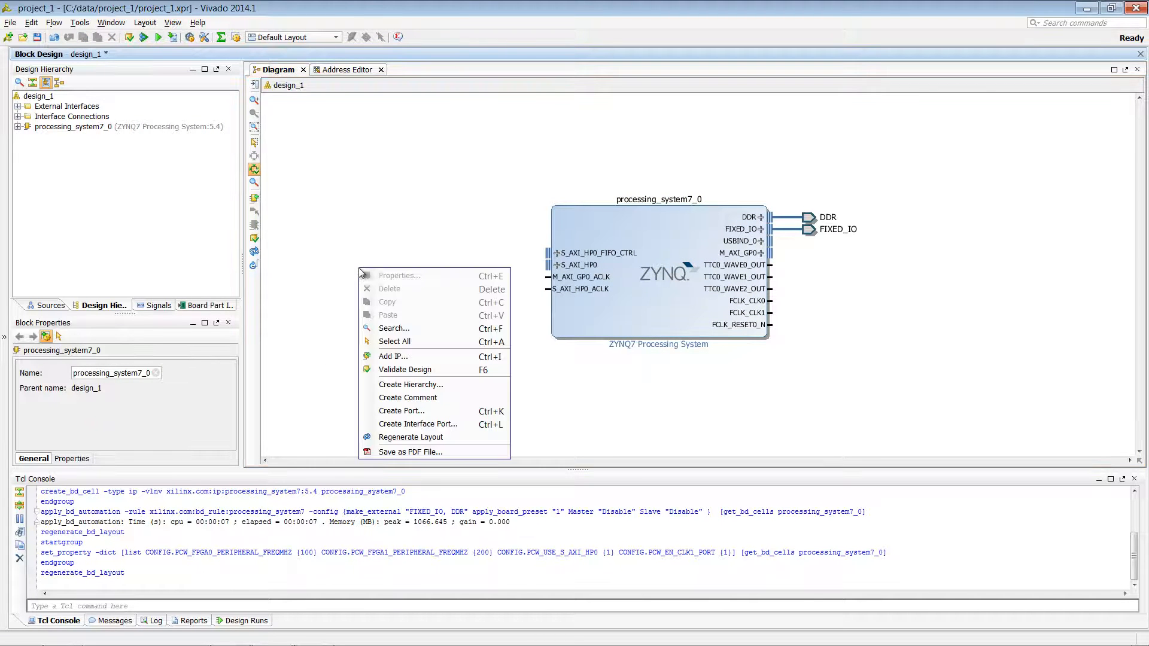
pyautogui.click(402, 357)
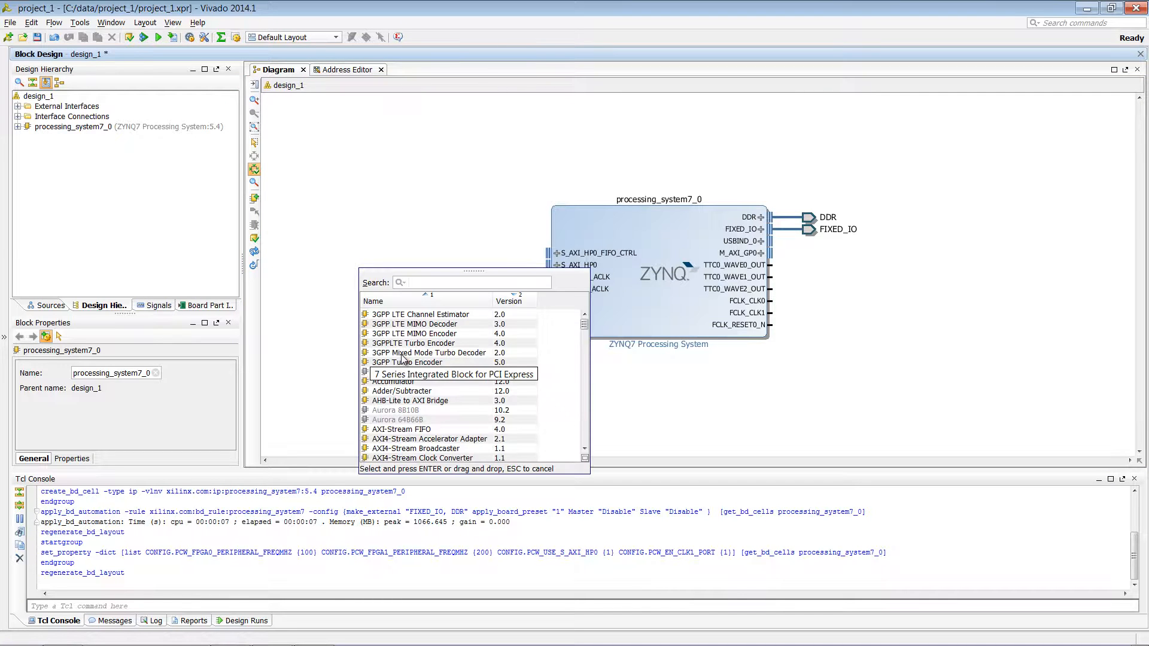
pyautogui.write('video')
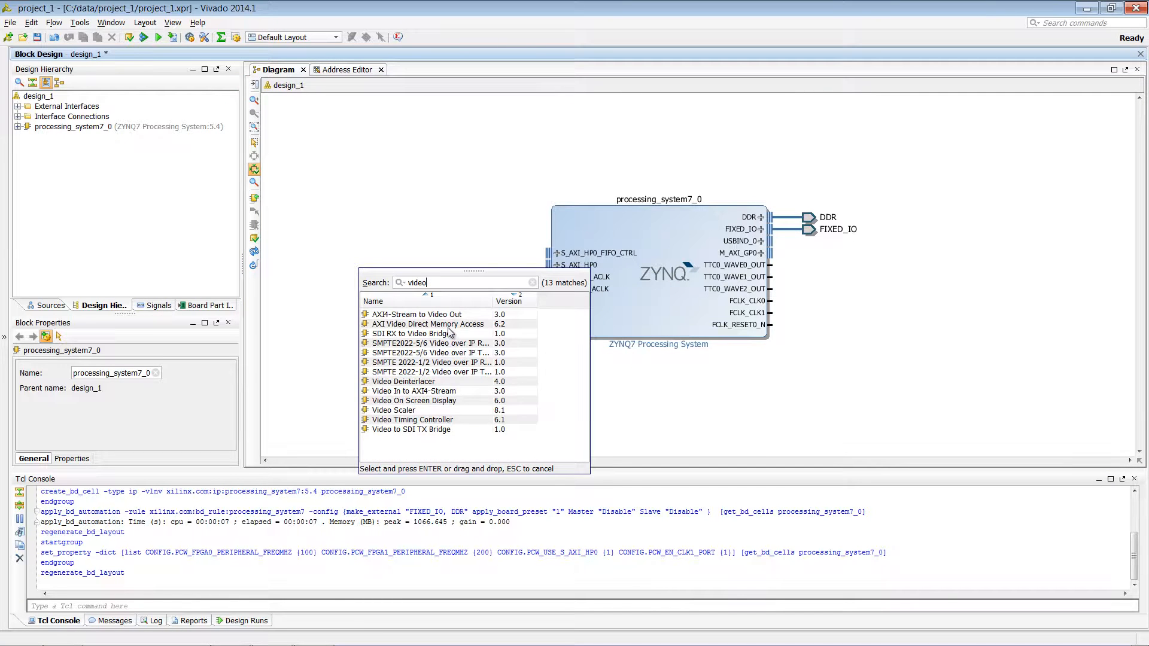
pyautogui.doubleClick(448, 326)
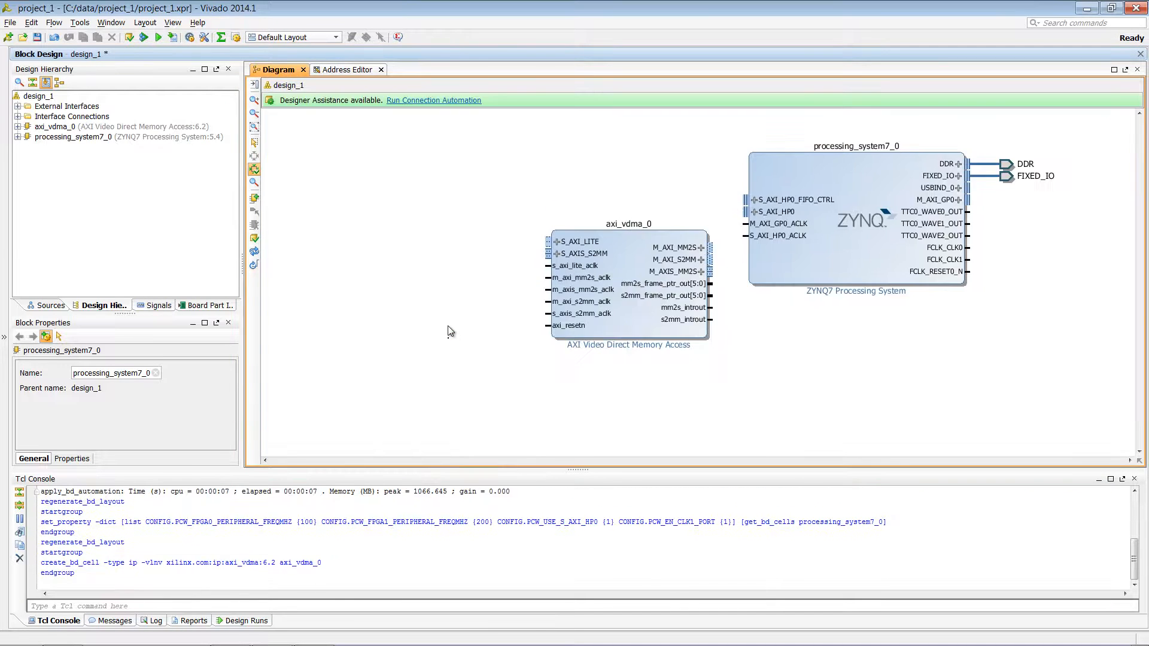
# Add an AXI Interconnect IP to the block design
pyautogui.rightClick(537, 167)
pyautogui.click(574, 257)
pyautogui.write('axi in')
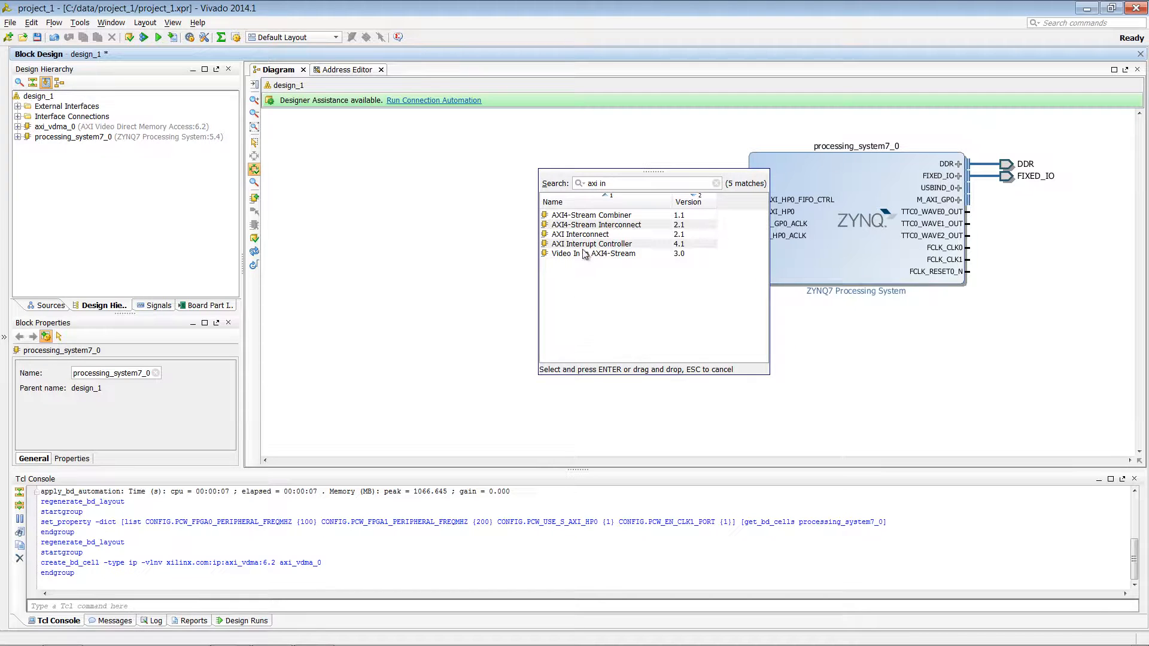
pyautogui.doubleClick(581, 234)
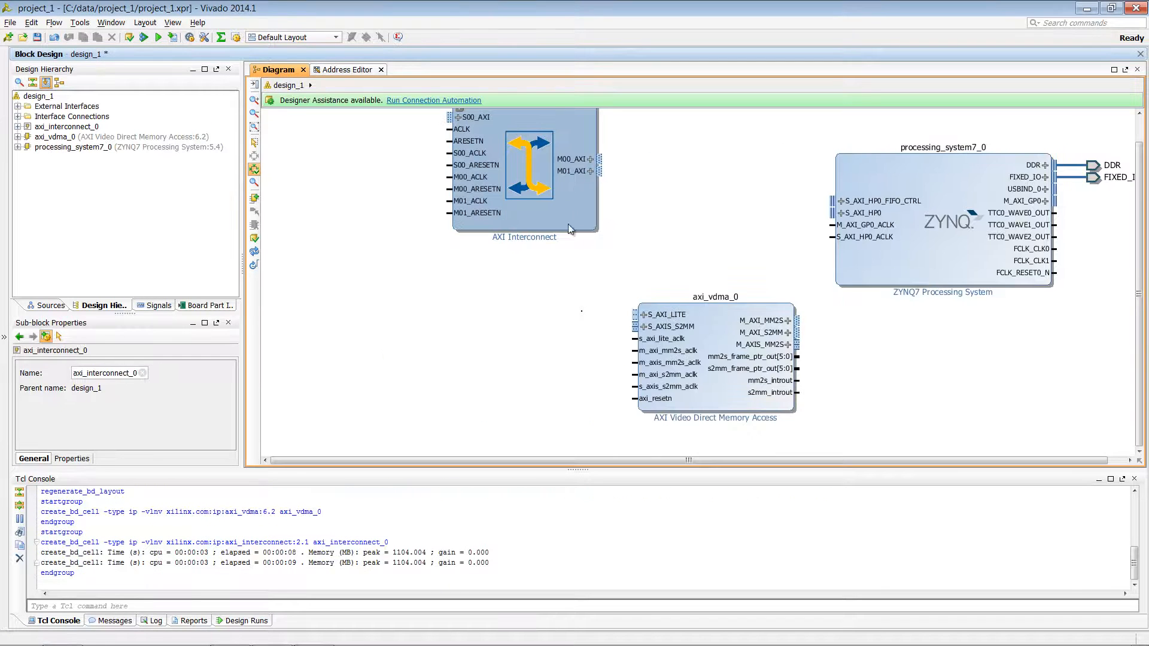
# Configure the axi_interconnect_0 block with 2 slave interfaces and 1 master interface
pyautogui.doubleClick(567, 209)
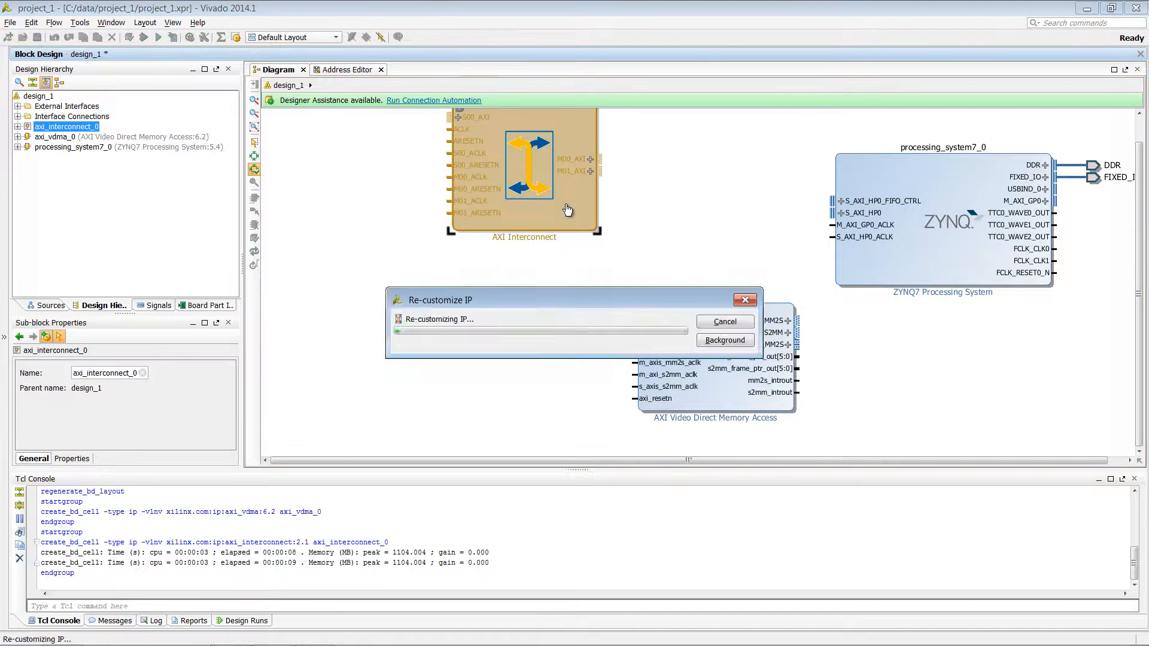
pyautogui.click(606, 264)
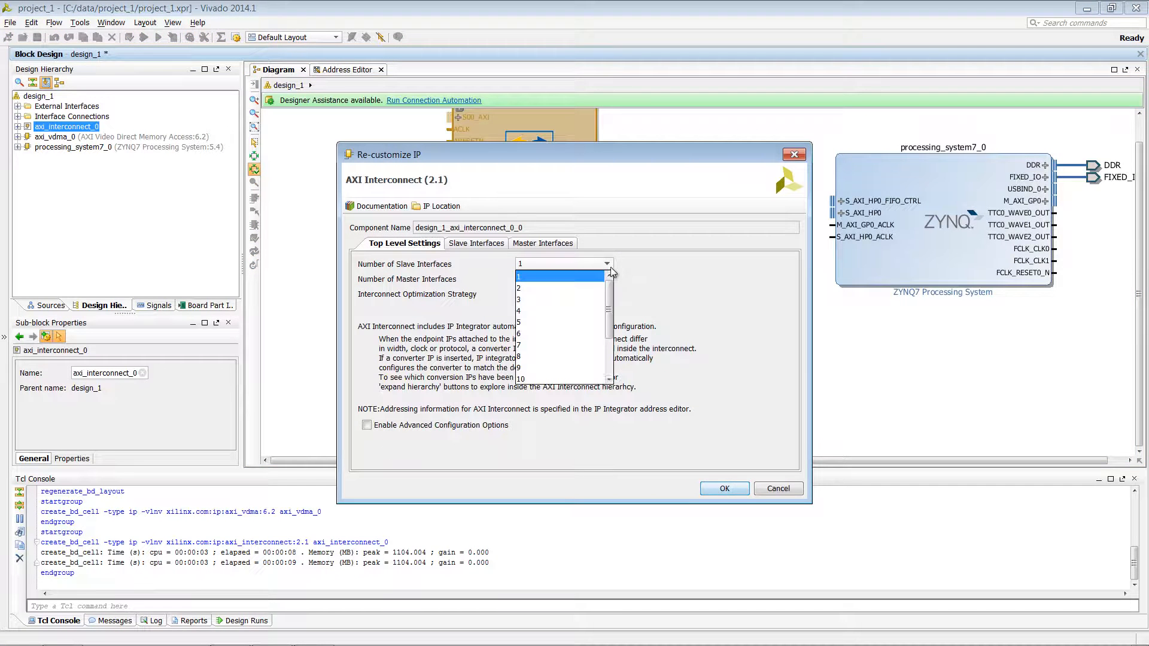
pyautogui.click(598, 289)
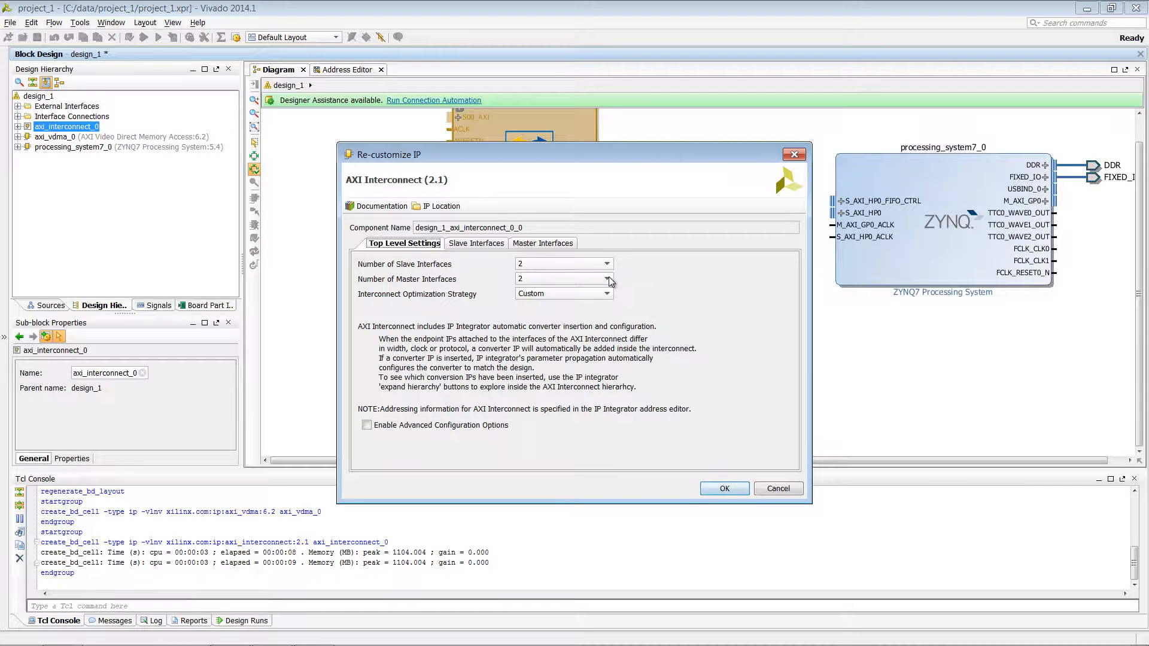
pyautogui.click(609, 277)
pyautogui.click(609, 290)
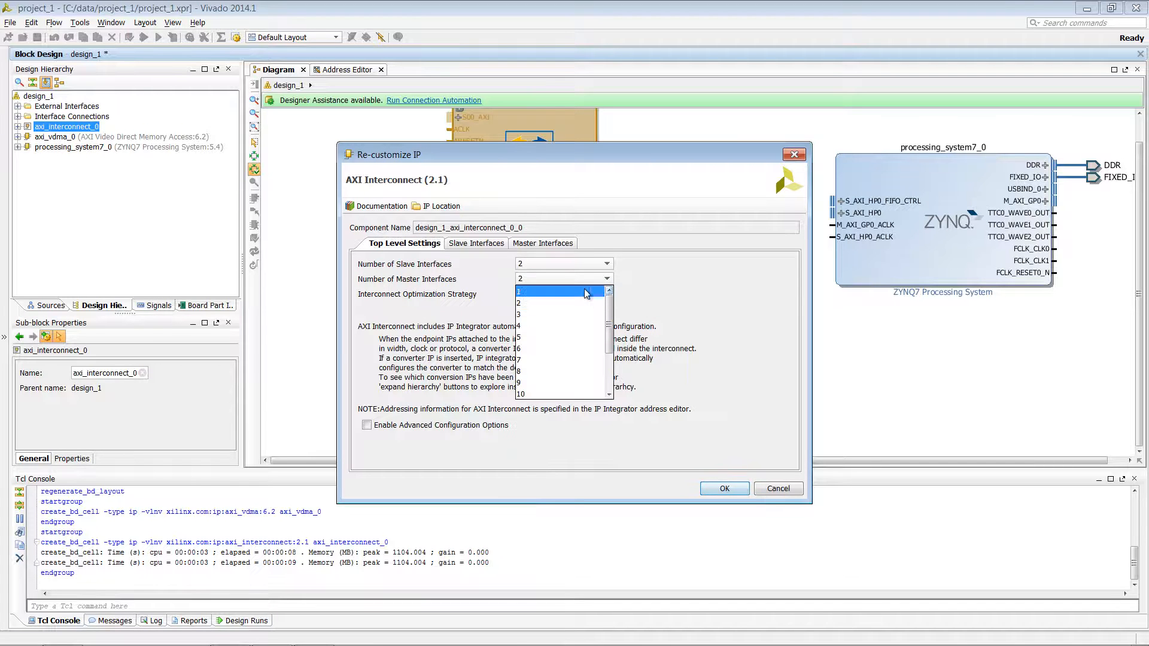
pyautogui.click(584, 292)
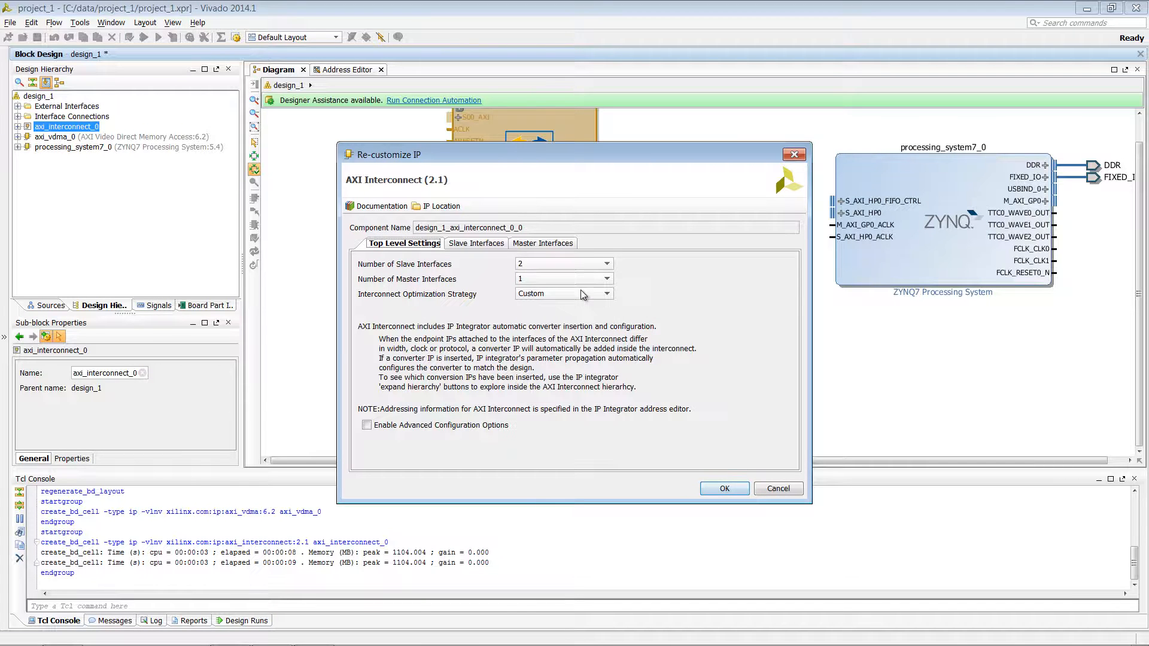
pyautogui.click(724, 488)
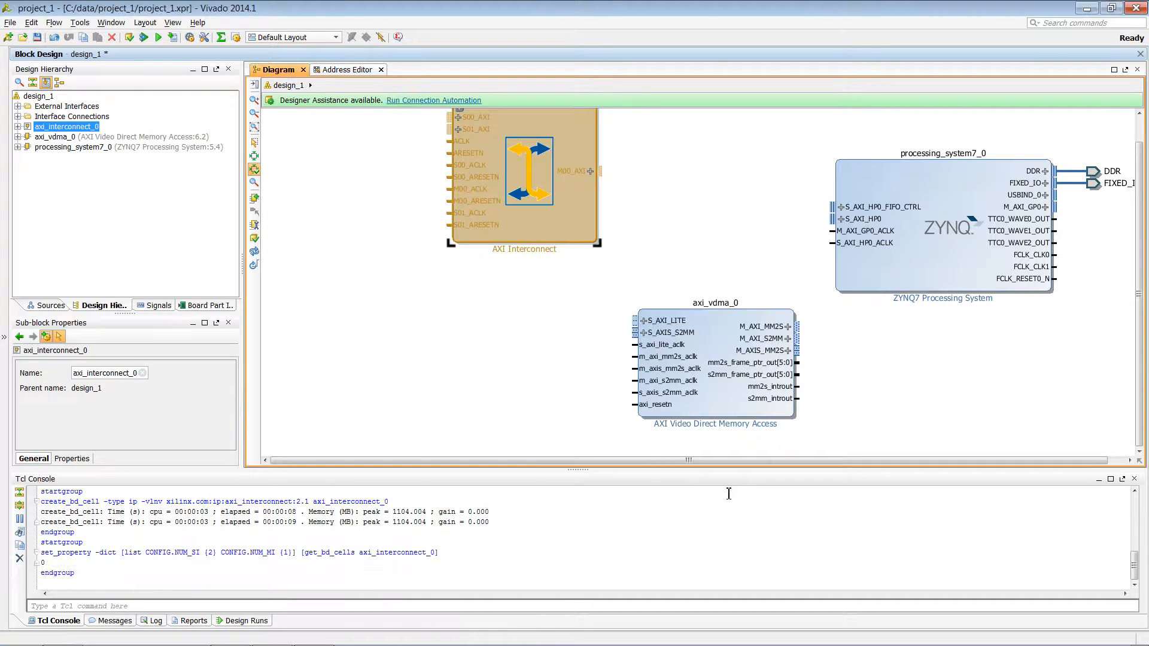
# Connect the AXI Interconnect's M00_AXI interface to S_AXI_HP0 on the Zynq processing system
pyautogui.click(568, 337)
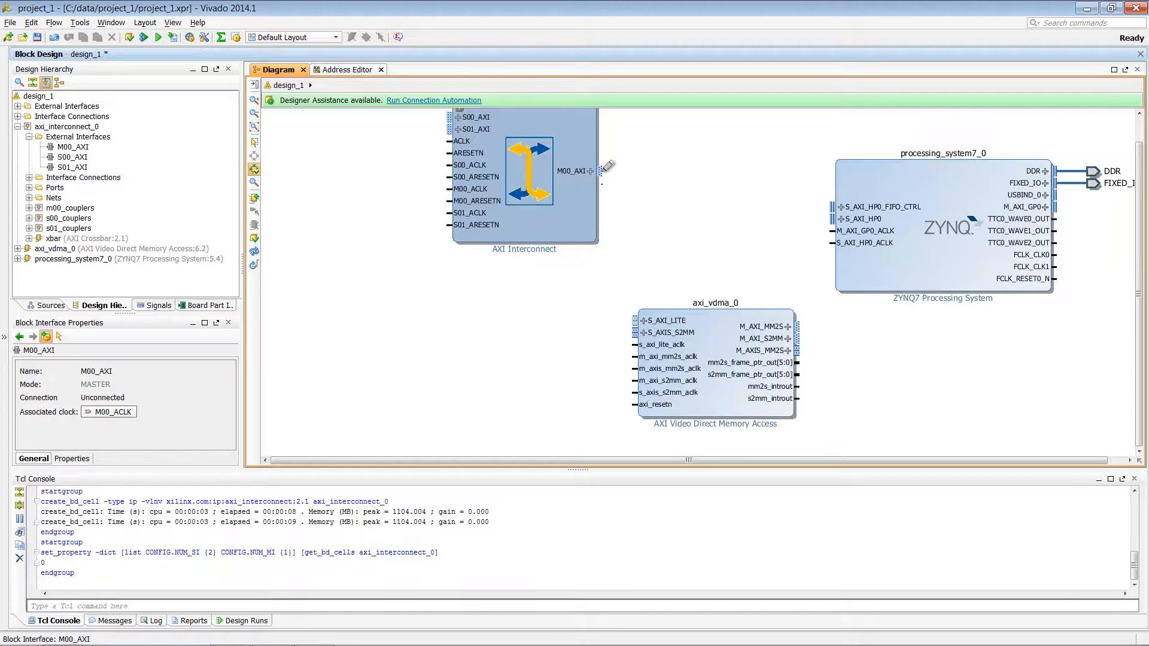
pyautogui.moveTo(607, 166); pyautogui.dragTo(838, 225)
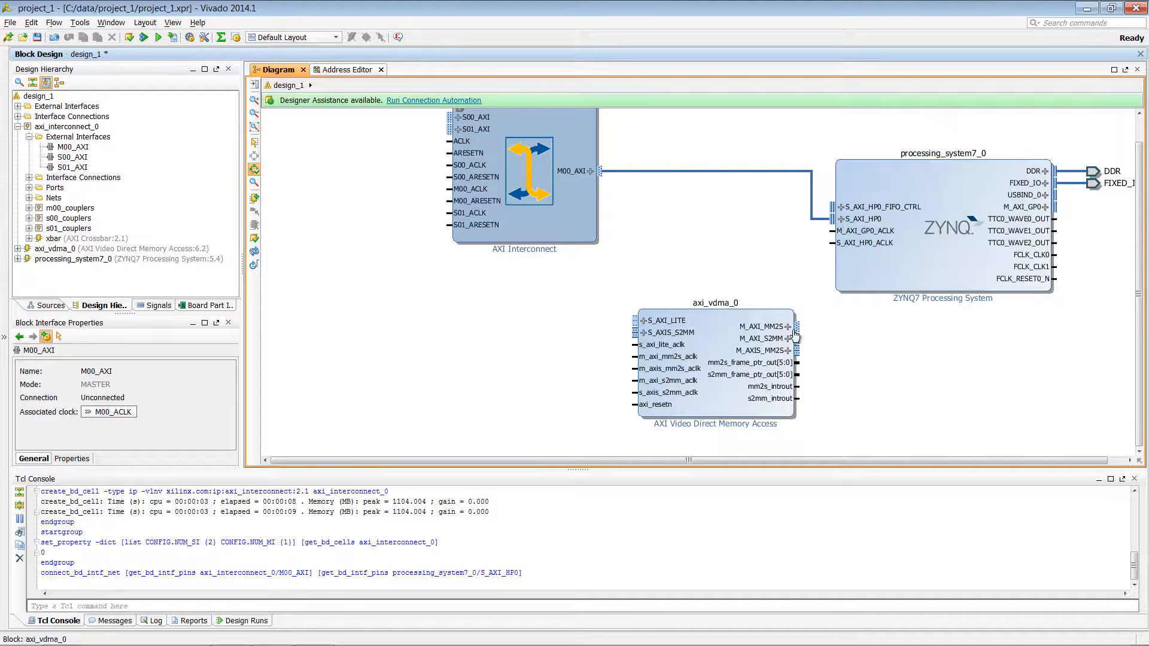
# Connect the VDMA's M_AXI_MM2S and M_AXI_S2MM to S00_AXI and S01_AXI on the interconnect, and regenerate the diagram layout
pyautogui.moveTo(799, 326); pyautogui.dragTo(455, 124)
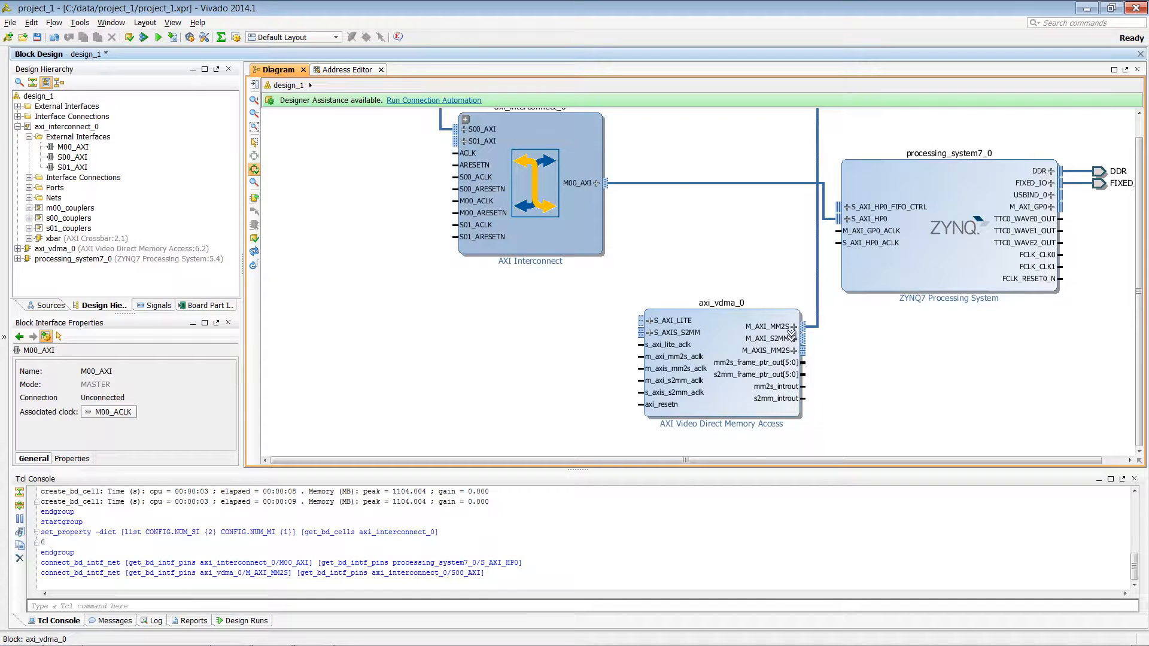
pyautogui.moveTo(804, 330); pyautogui.dragTo(456, 141)
pyautogui.click(254, 252)
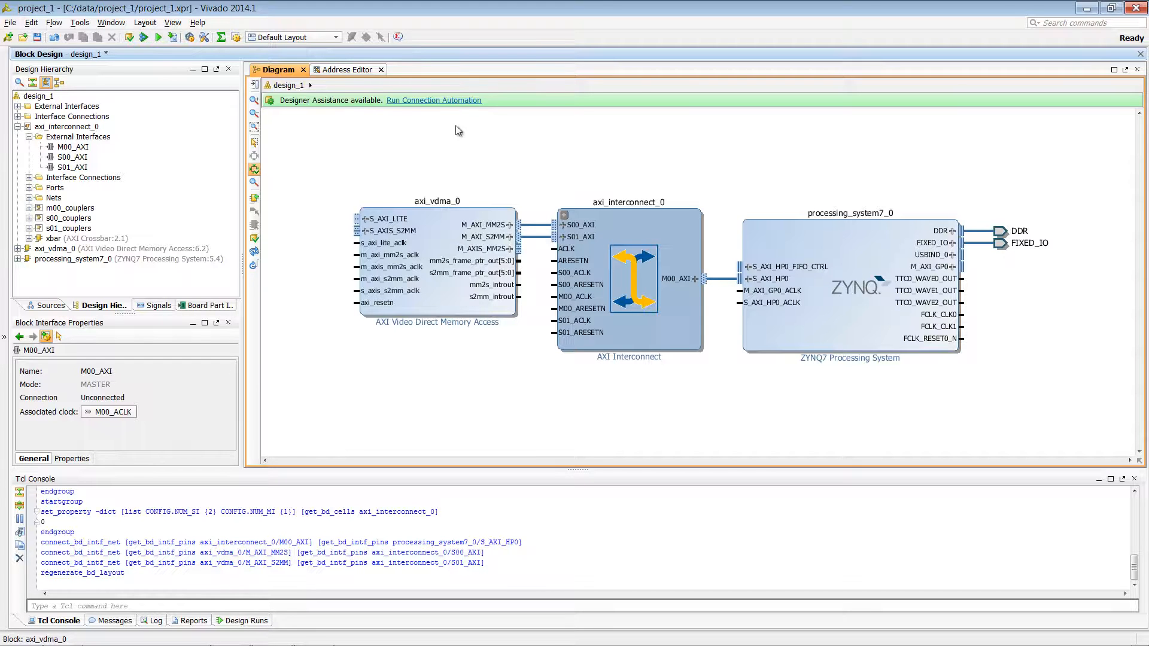
# Run connection automation for /axi_vdma_0/S_AXI_LITE with master /processing_system7_0/M_AXI_GP0 and the clock connection set to Auto
pyautogui.click(451, 102)
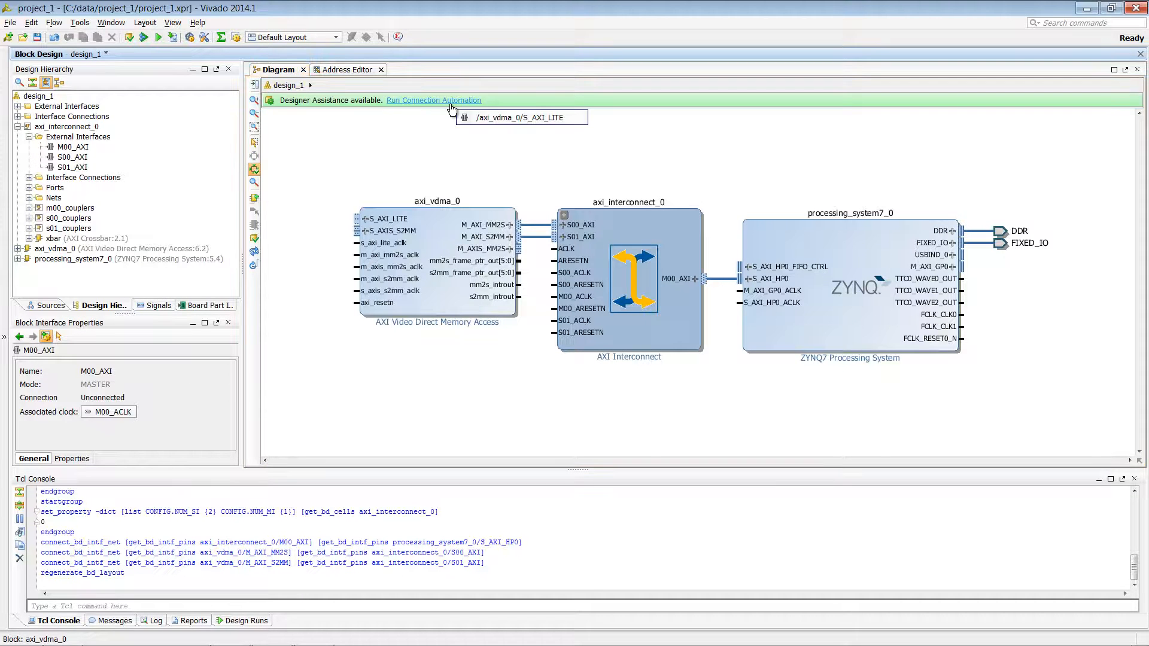
pyautogui.click(578, 121)
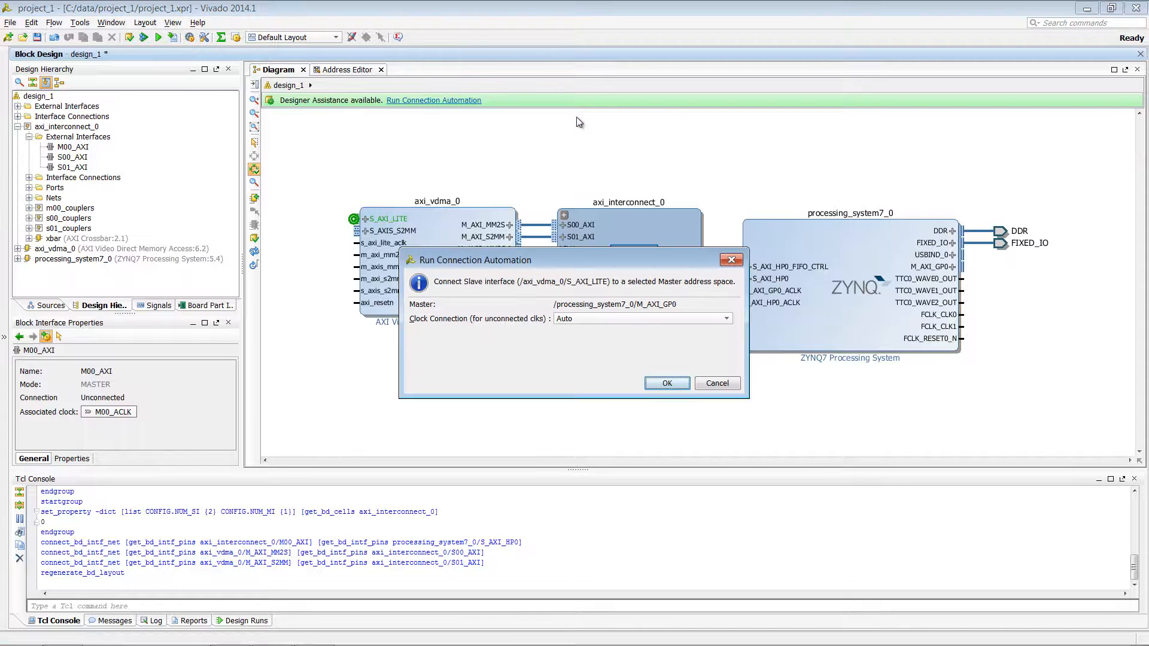
pyautogui.click(666, 383)
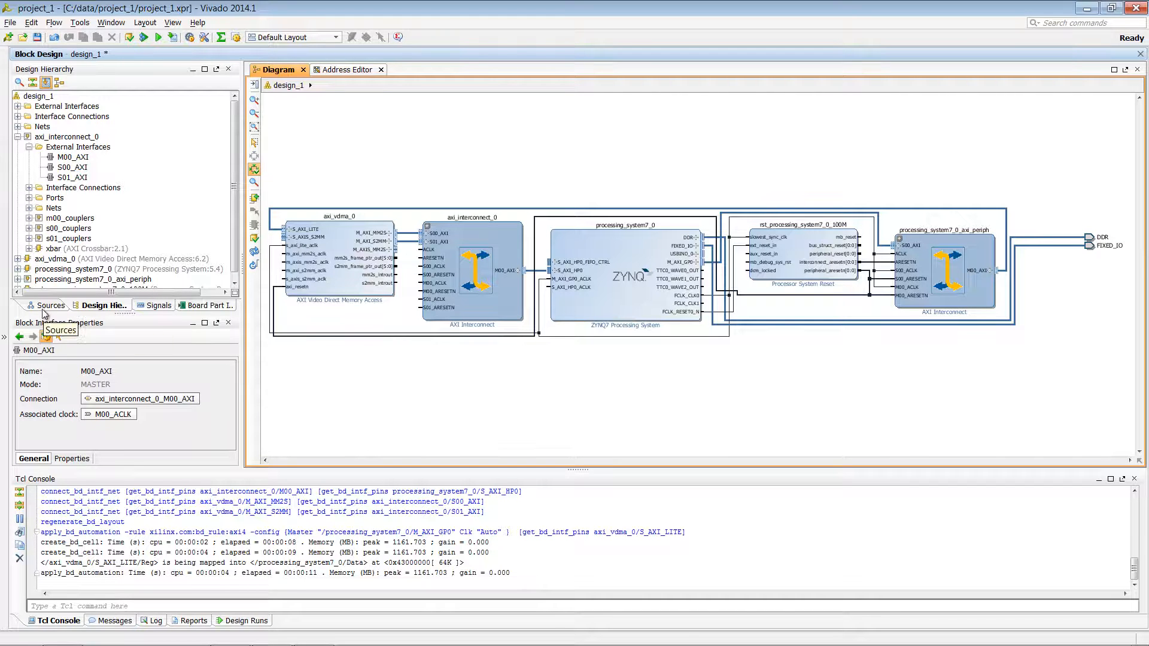
# List the design's clock signals and connect all unconnected clocks, from S_AXI_HP0_ACLK to axi_interconnect_0/S01_ACLK, to FCLK_CLK1
pyautogui.click(154, 305)
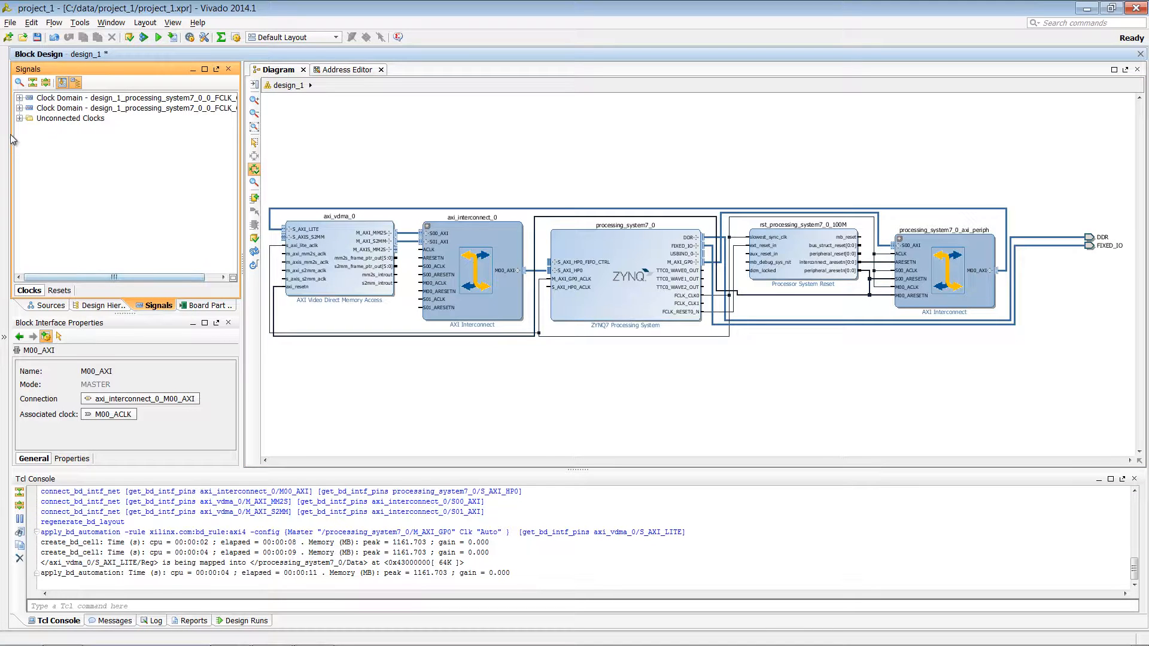
pyautogui.click(19, 97)
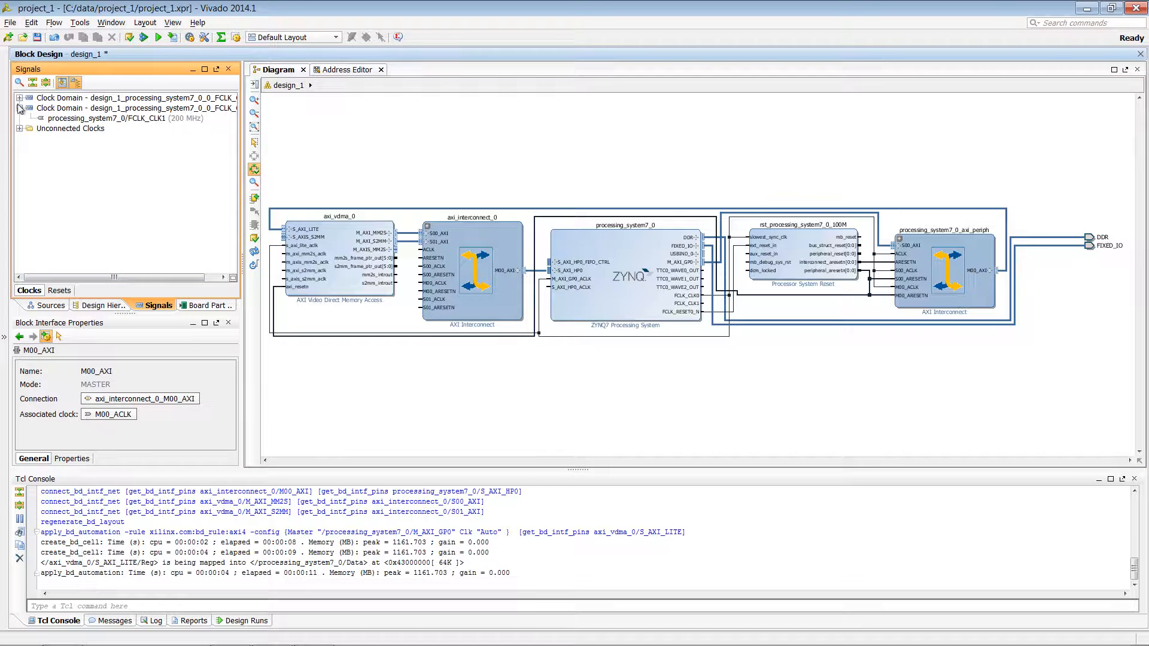
pyautogui.click(19, 118)
pyautogui.click(19, 138)
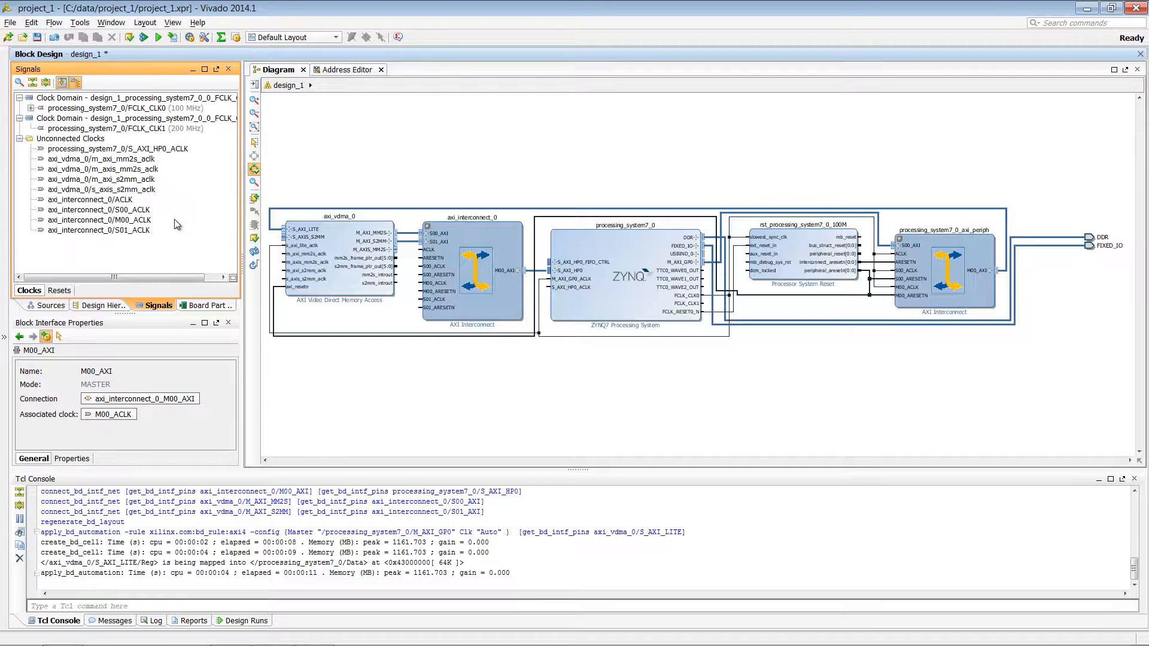
pyautogui.moveTo(242, 266); pyautogui.dragTo(288, 269)
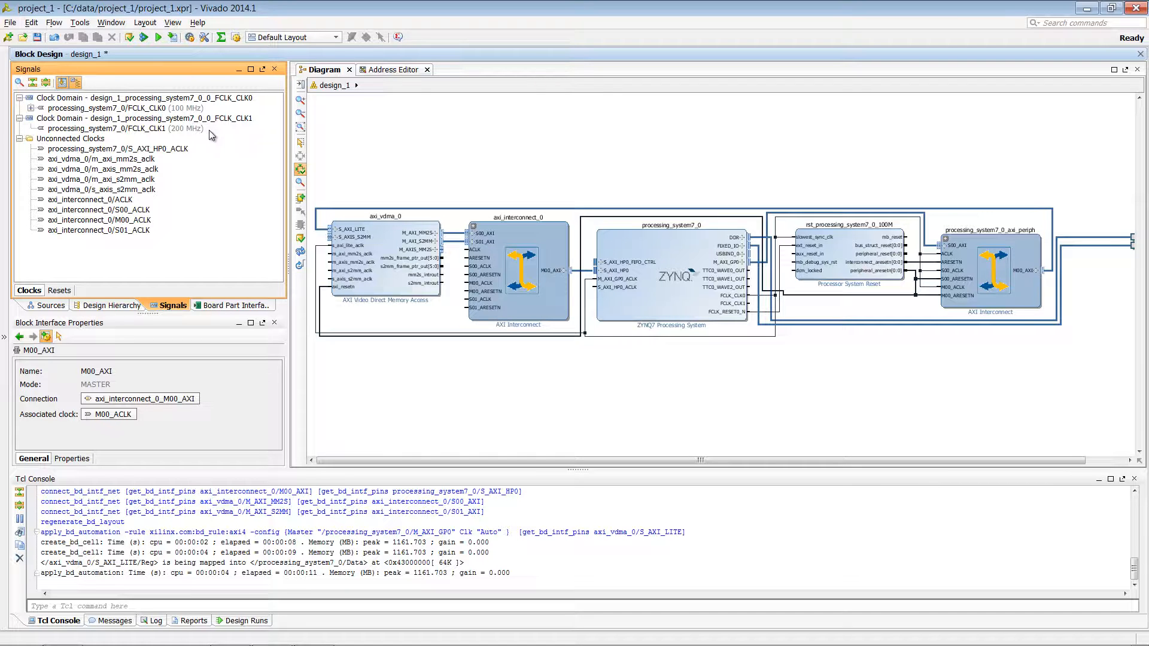
pyautogui.click(153, 149)
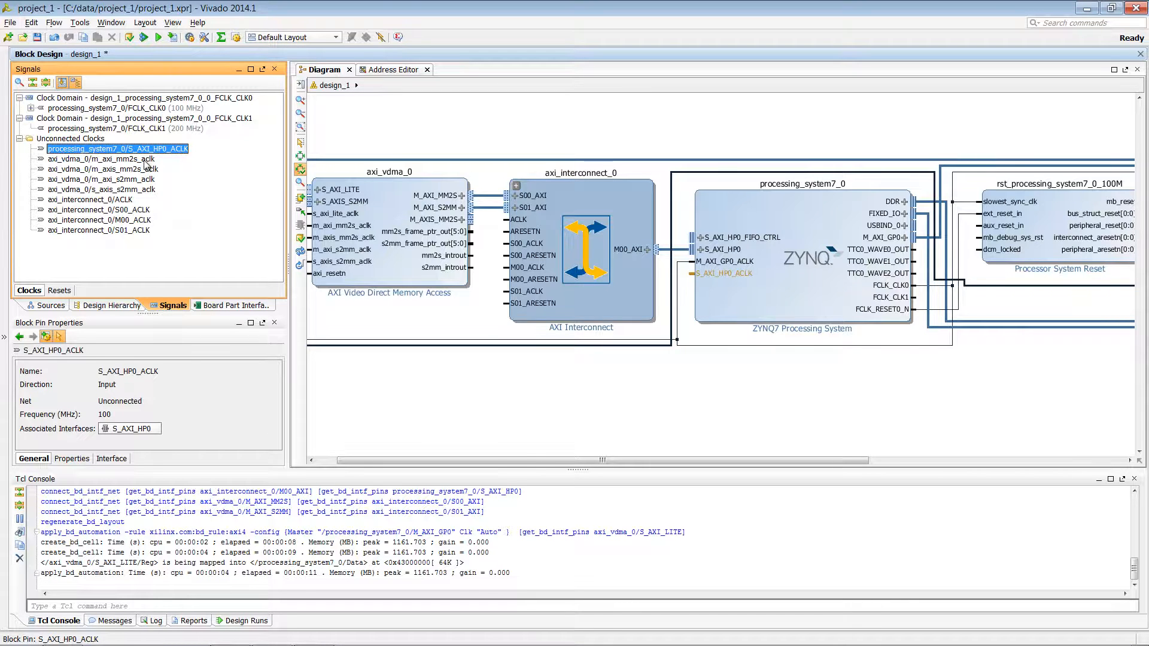
pyautogui.click(143, 158)
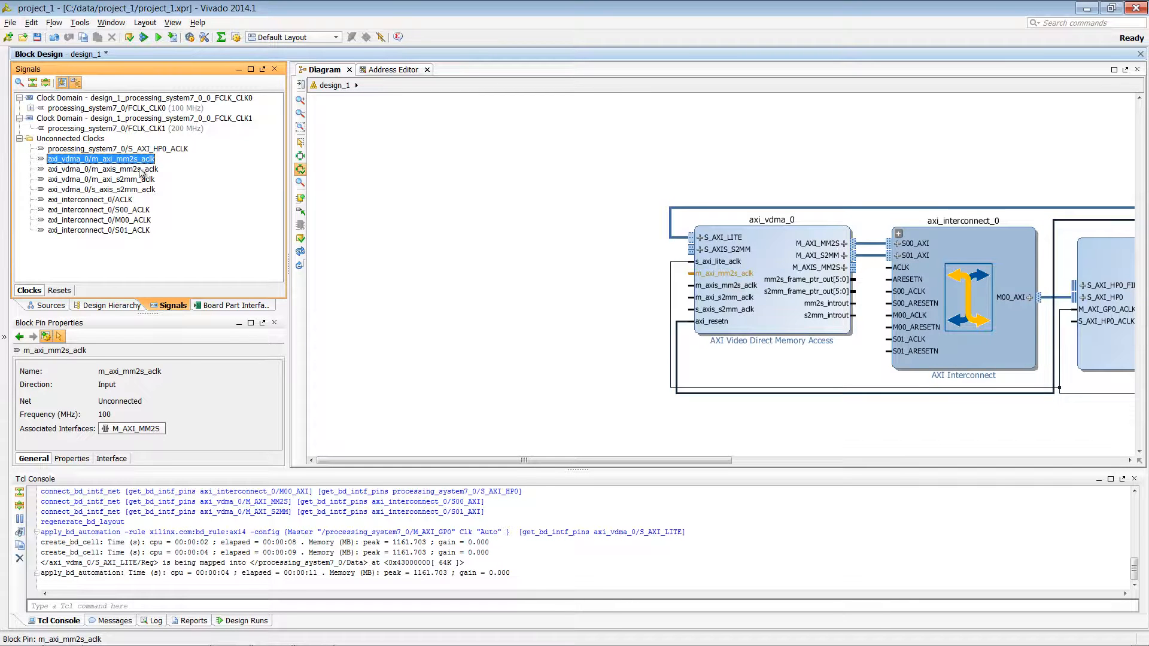
pyautogui.click(127, 200)
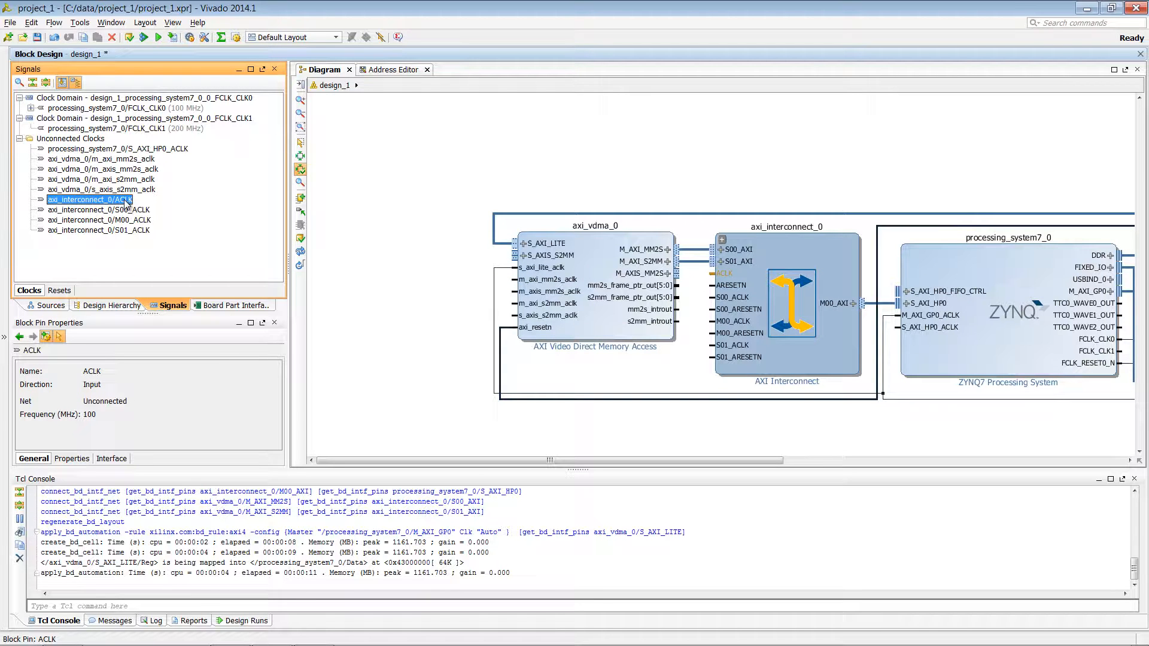
pyautogui.click(125, 231)
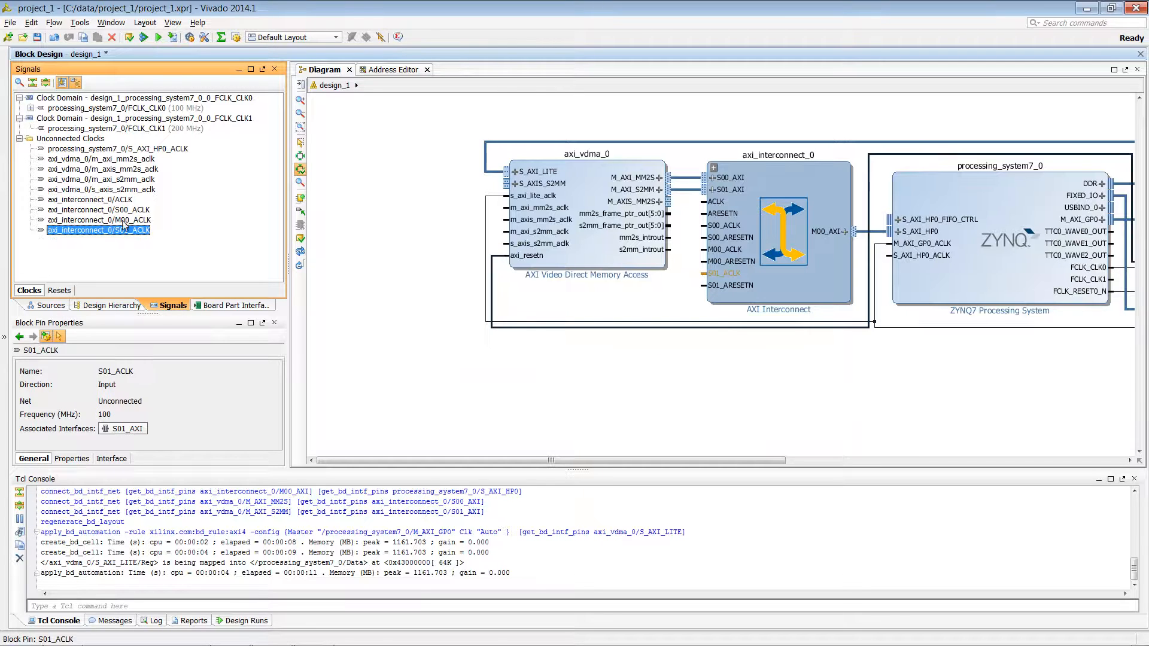
pyautogui.keyDown('shift'); pyautogui.click(119, 150); pyautogui.keyUp('shift')
pyautogui.moveTo(117, 169); pyautogui.dragTo(165, 128)
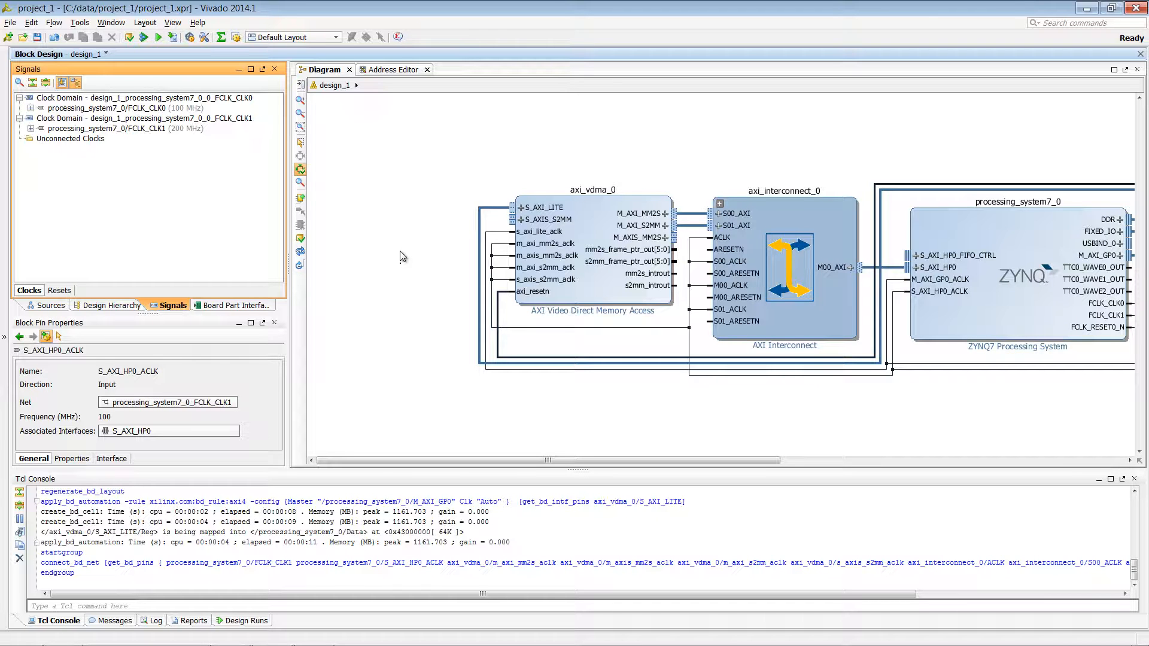
# Run the Tcl command source ipipe.tcl to add the prebuilt video blocks, and regenerate the diagram layout
pyautogui.click(107, 606)
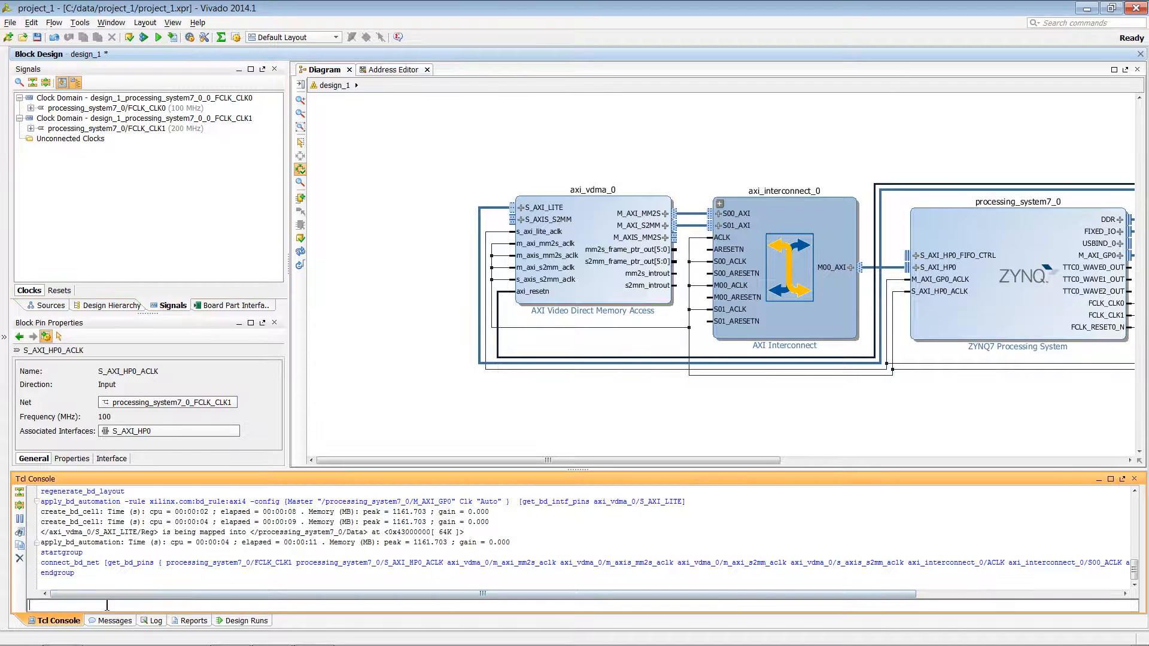
pyautogui.write('source ipipe.tcl')
pyautogui.press('Return')
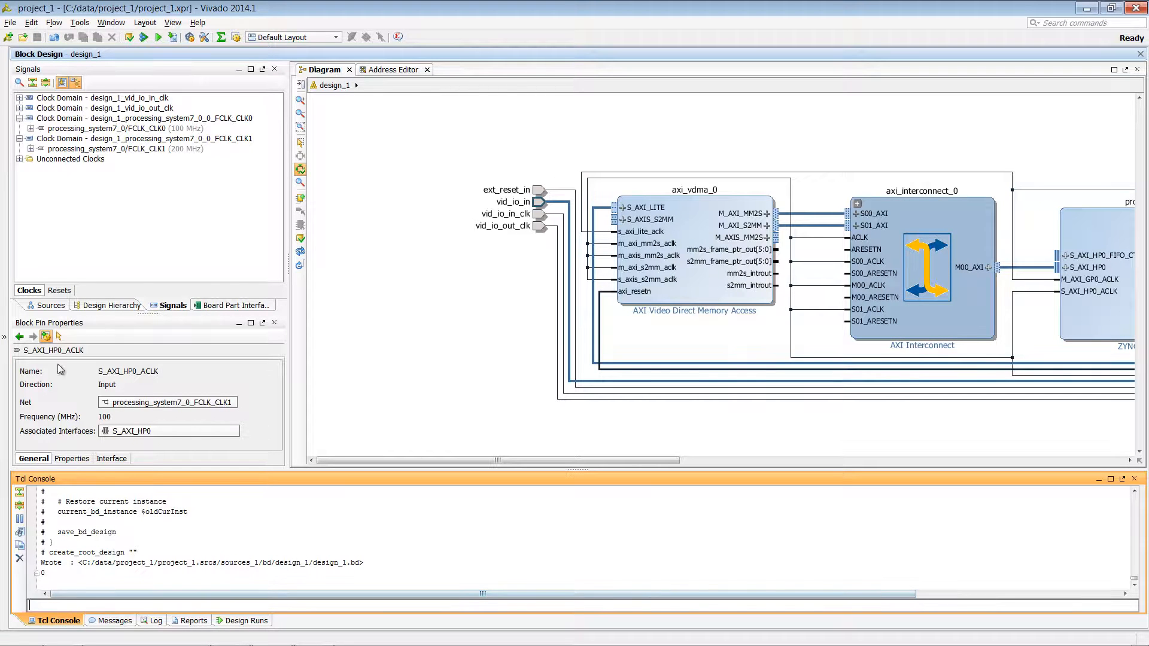
pyautogui.click(300, 254)
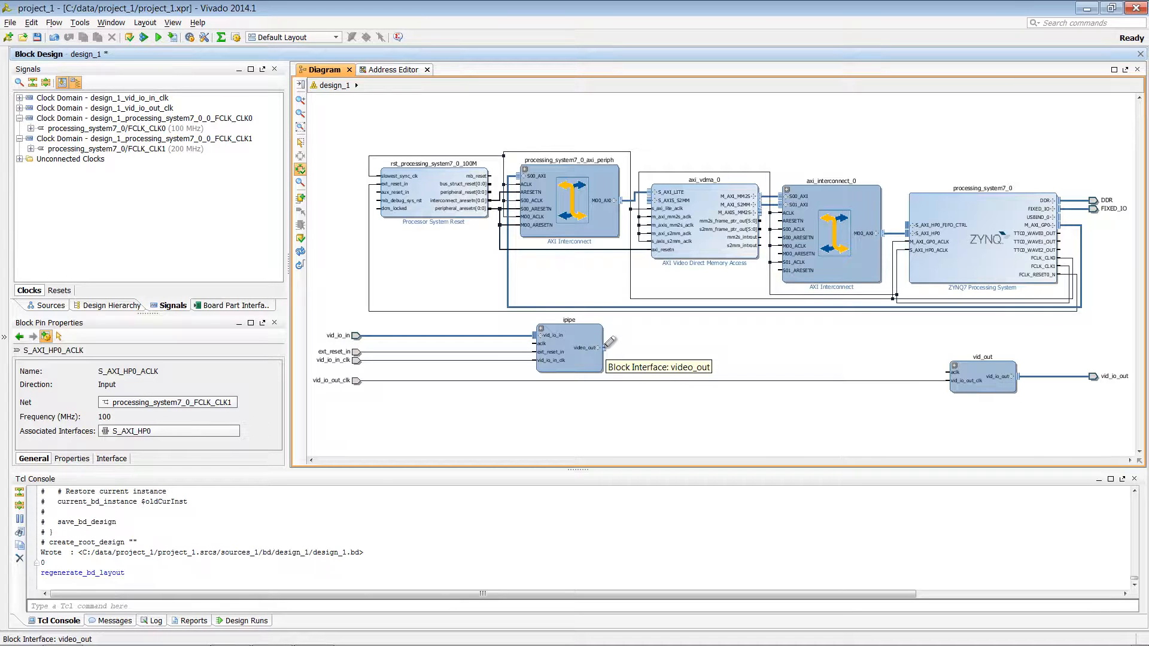
# Connect ipipe's video_out to the VDMA's S_AXIS_S2MM, and the VDMA's M_AXIS_MM2S to video_in of v_axi4s_vid_out_0 inside vid_out
pyautogui.moveTo(606, 346); pyautogui.dragTo(649, 202)
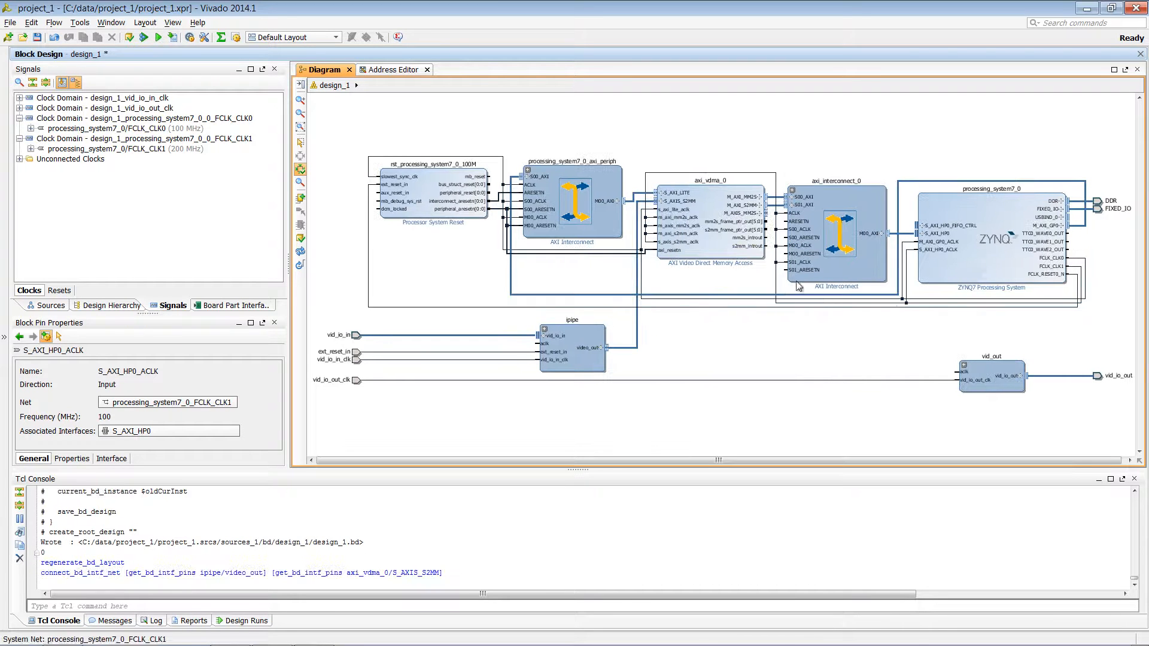
pyautogui.click(960, 359)
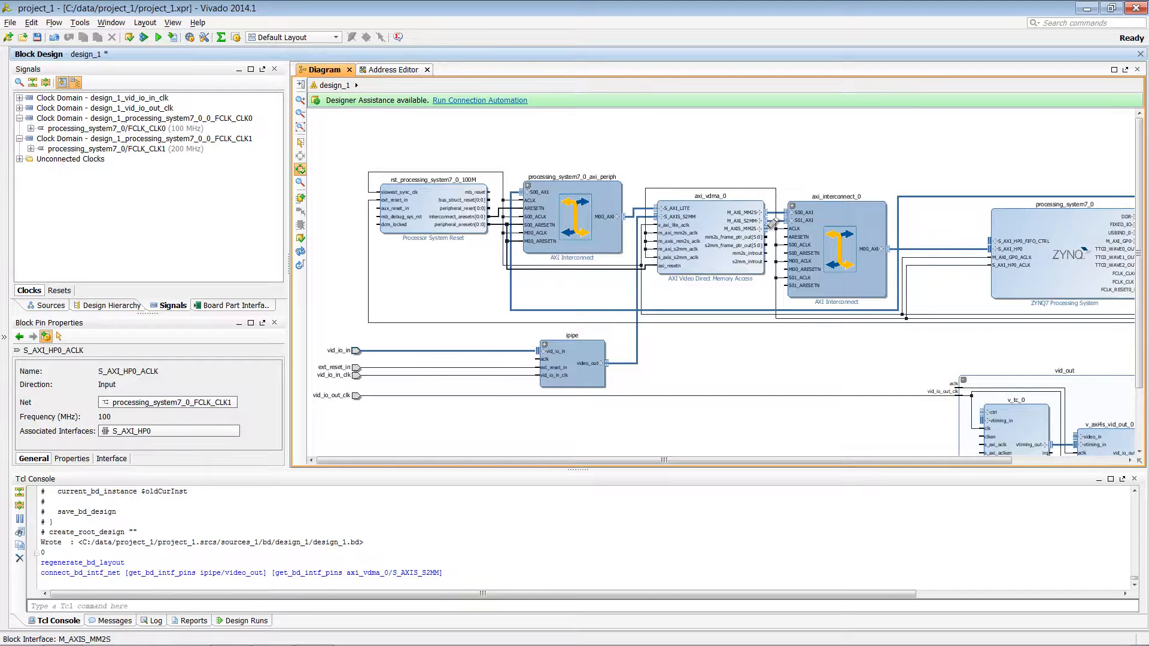
pyautogui.moveTo(766, 229); pyautogui.dragTo(1077, 435)
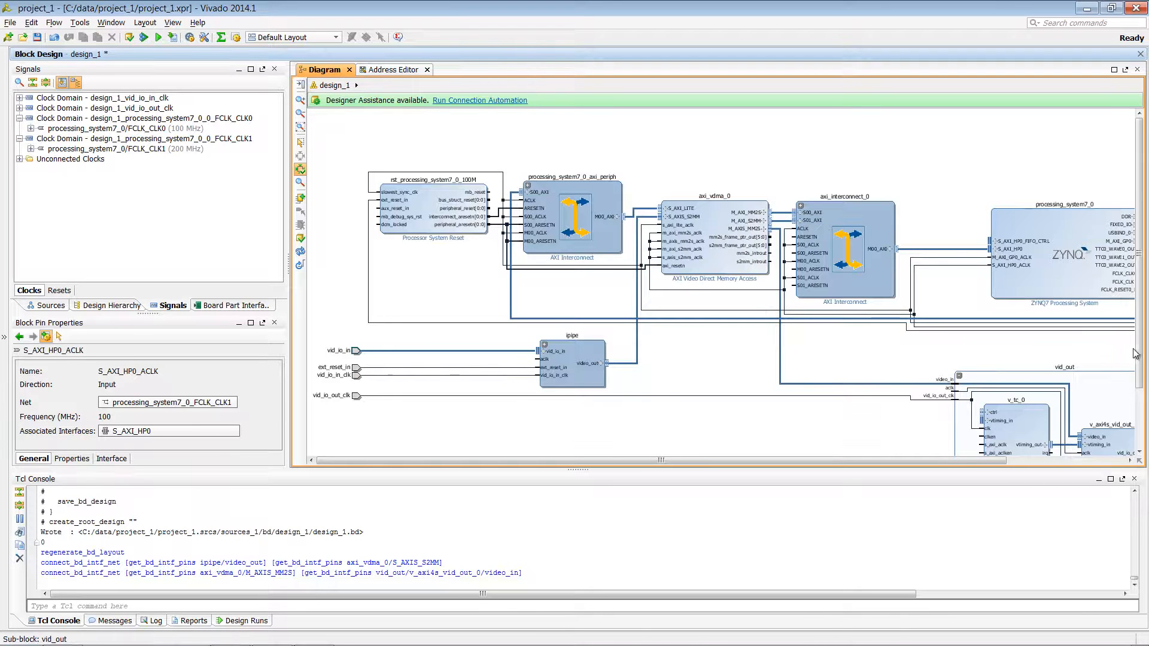
# Run connection automation for /vid_out/v_tc_0/ctrl with the Auto clock setting, and collapse the vid_out hierarchy
pyautogui.click(478, 106)
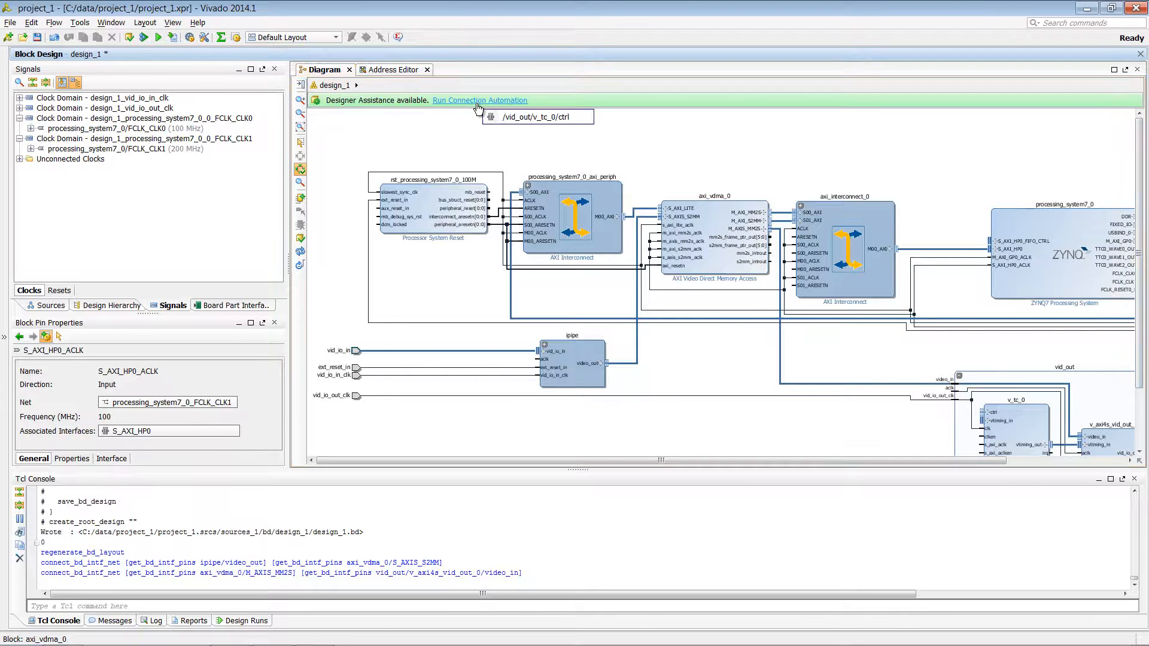
pyautogui.click(576, 116)
pyautogui.click(666, 384)
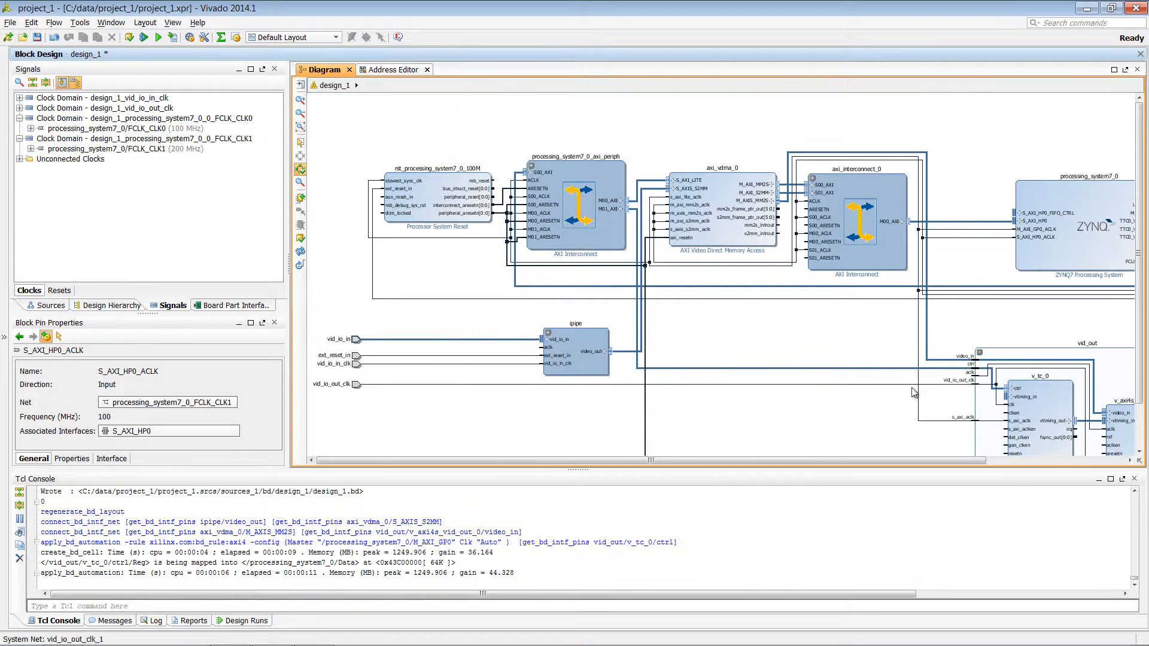
pyautogui.click(979, 353)
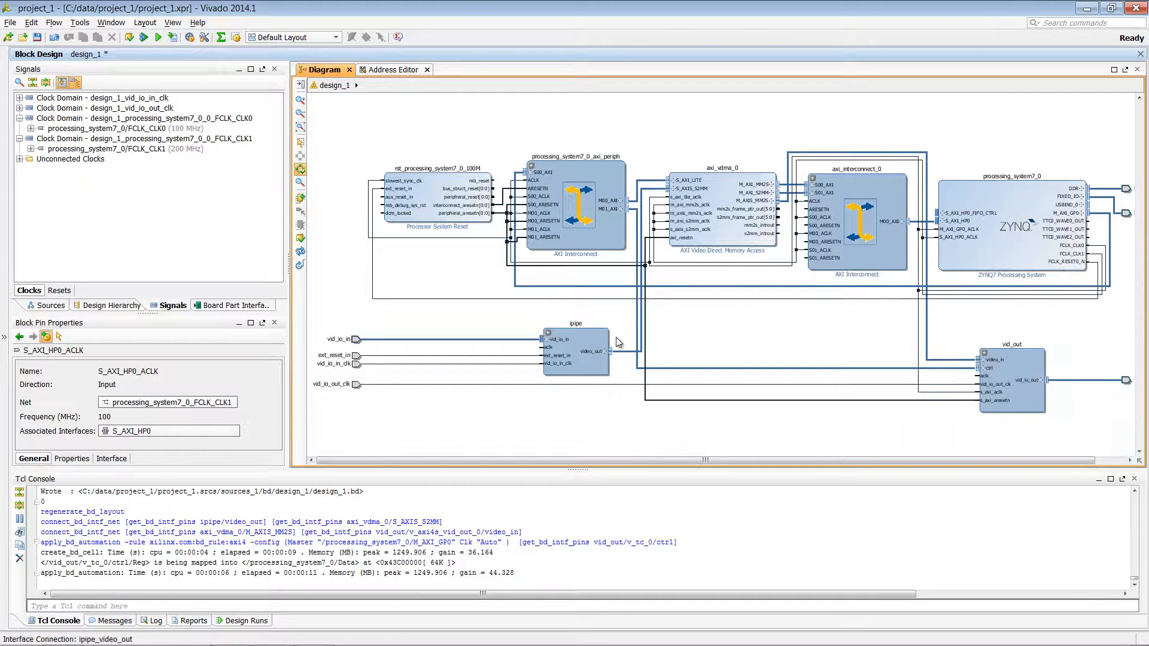
# Expand the ipipe hierarchy and examine its chain of video processing blocks up to the VDMA connection
pyautogui.click(549, 334)
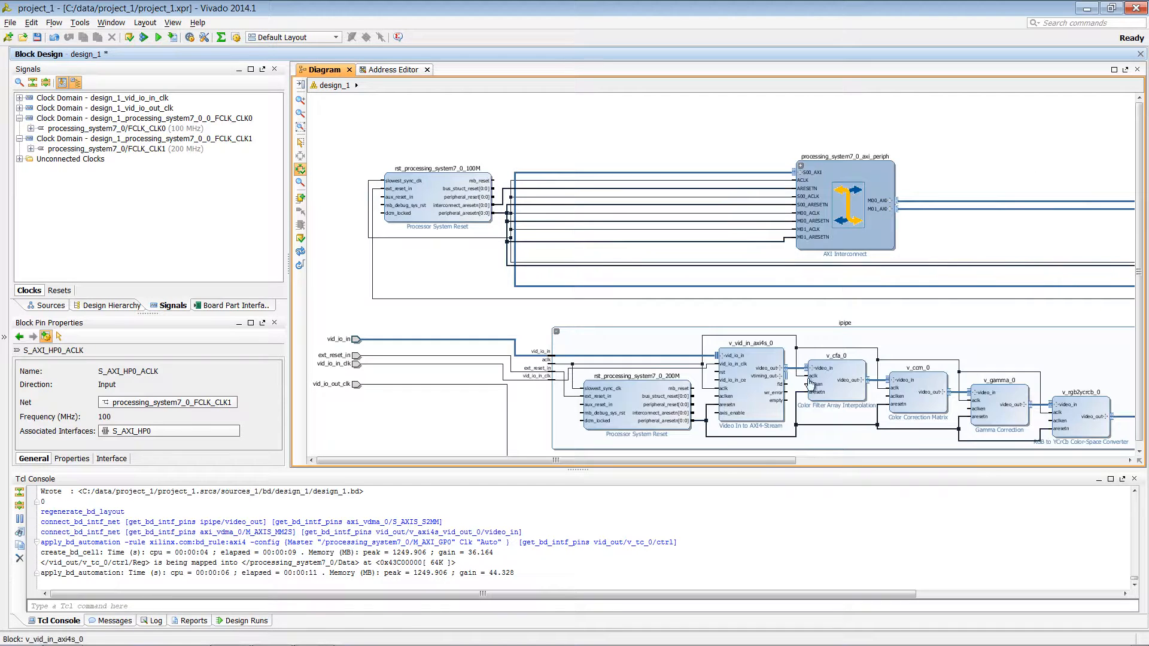
pyautogui.moveTo(750, 461); pyautogui.dragTo(883, 465)
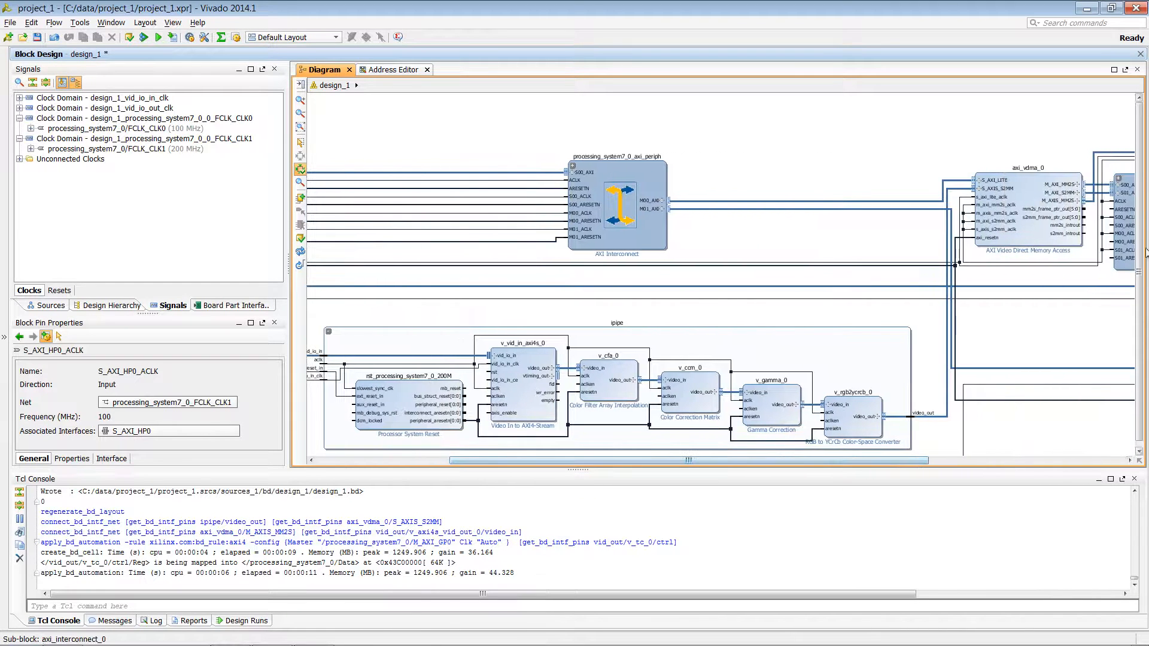
pyautogui.moveTo(1139, 226); pyautogui.dragTo(1141, 264)
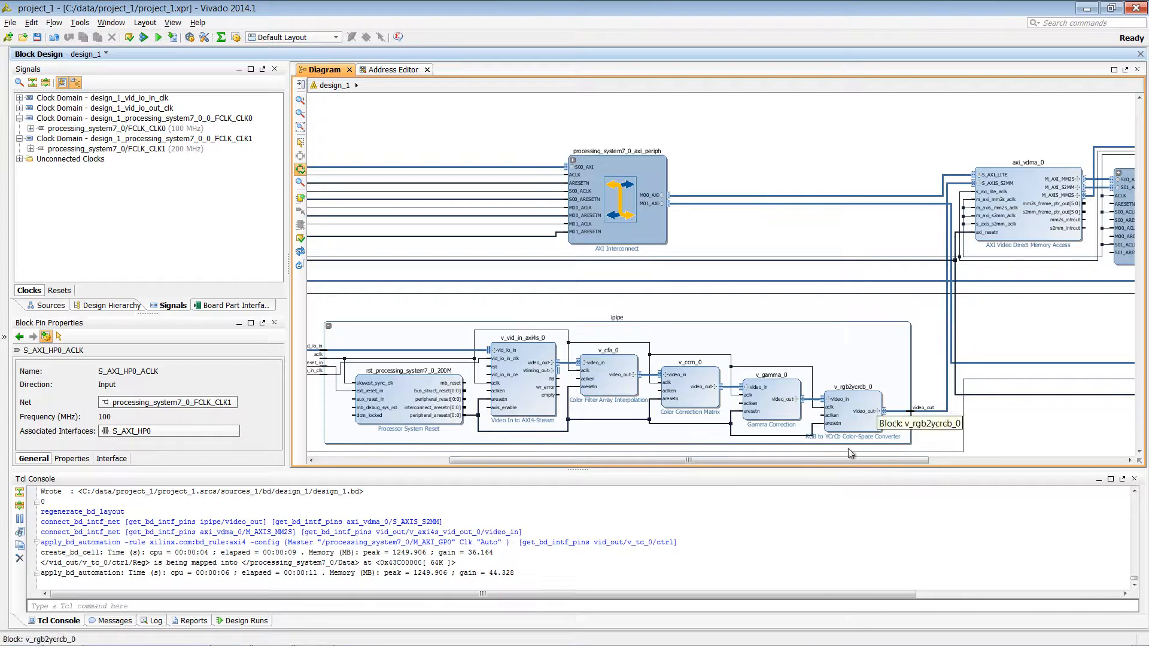
pyautogui.moveTo(834, 462); pyautogui.dragTo(870, 459)
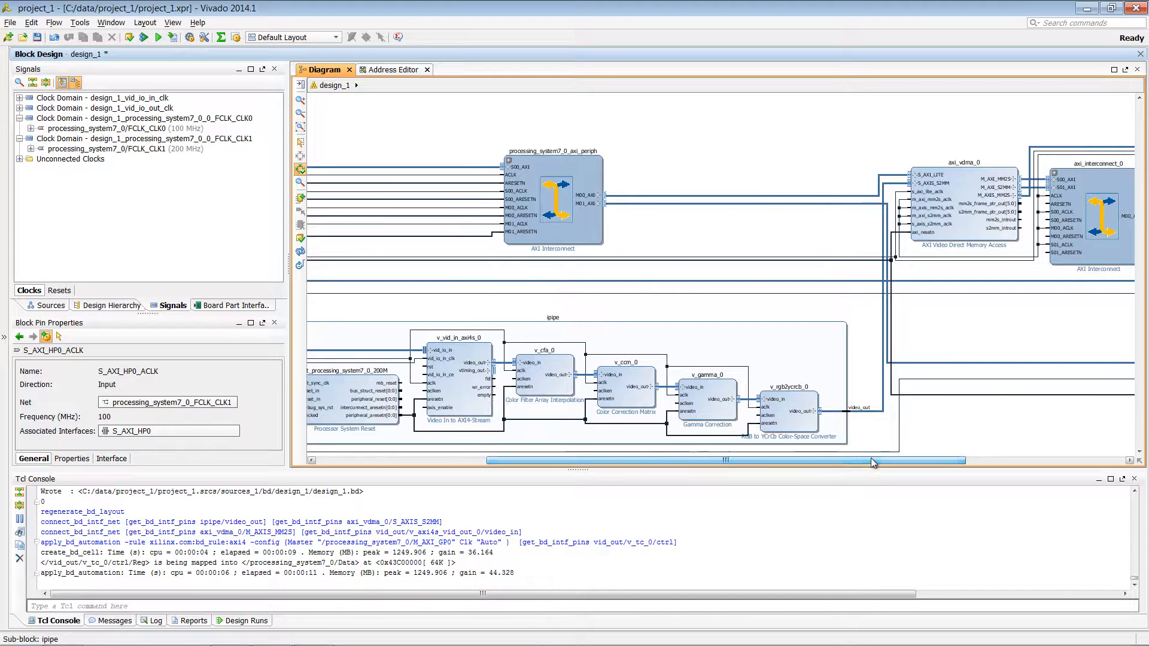
# Connect axi_interconnect_0's ARESETN, S00_ARESETN, M00_ARESETN and S01_ARESETN to peripheral_aresetn of the 200M reset block inside ipipe
pyautogui.moveTo(1042, 211); pyautogui.dragTo(680, 411)
pyautogui.moveTo(1071, 220); pyautogui.dragTo(1054, 288)
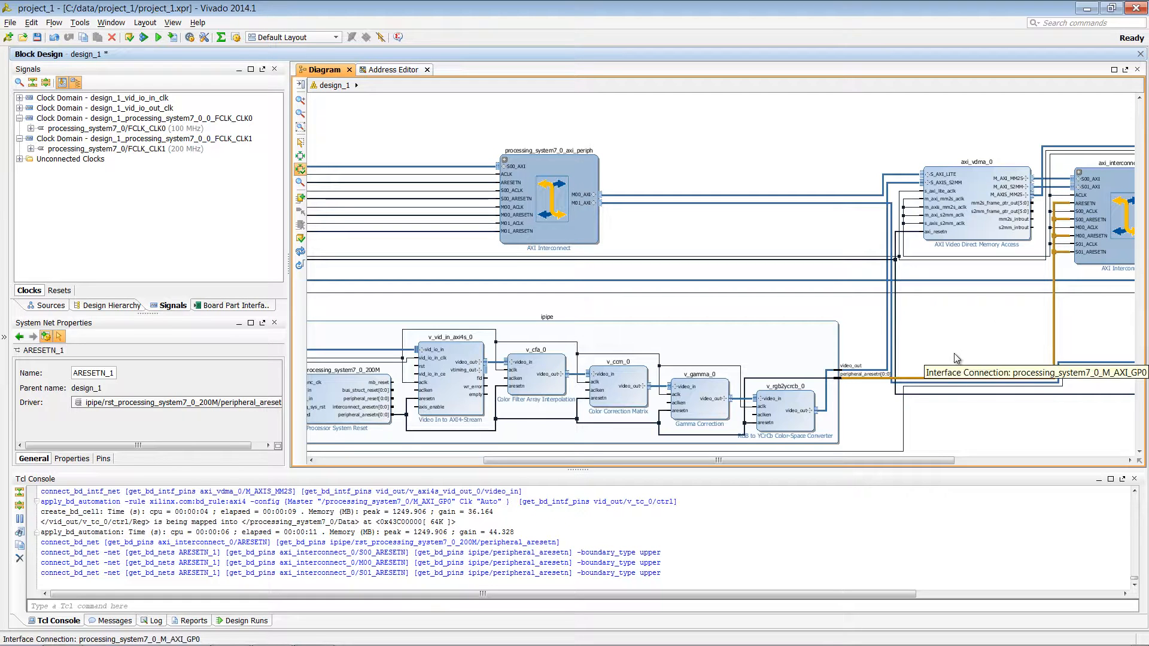
# Collapse the ipipe hierarchy and regenerate the diagram layout
pyautogui.moveTo(597, 461); pyautogui.dragTo(518, 461)
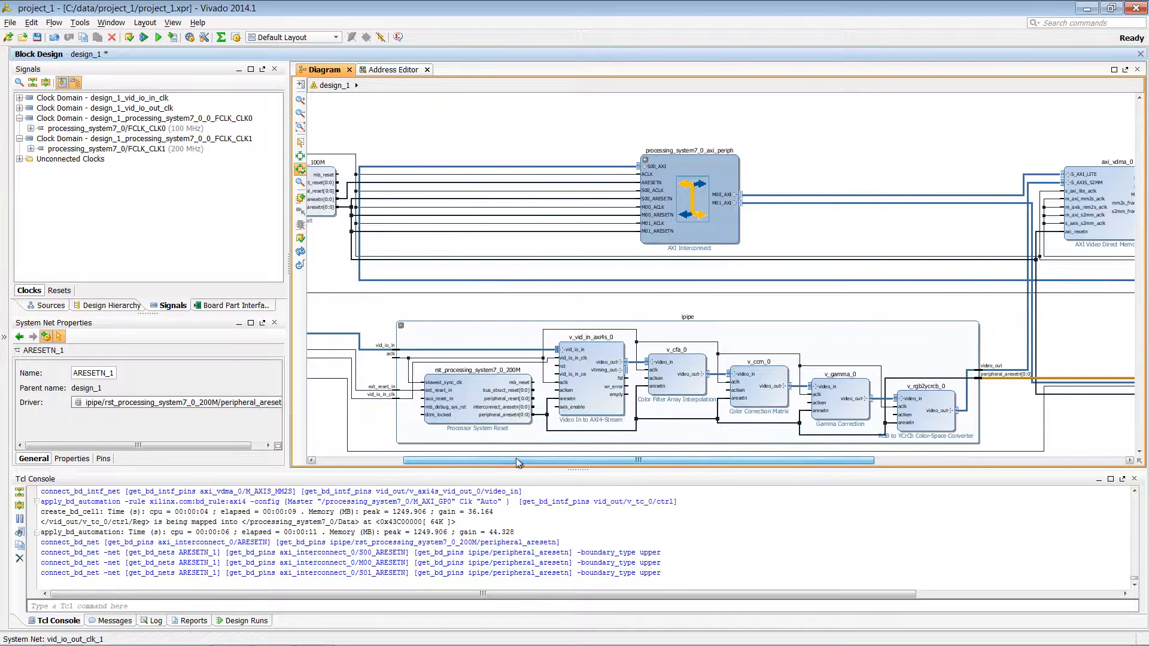
pyautogui.click(401, 326)
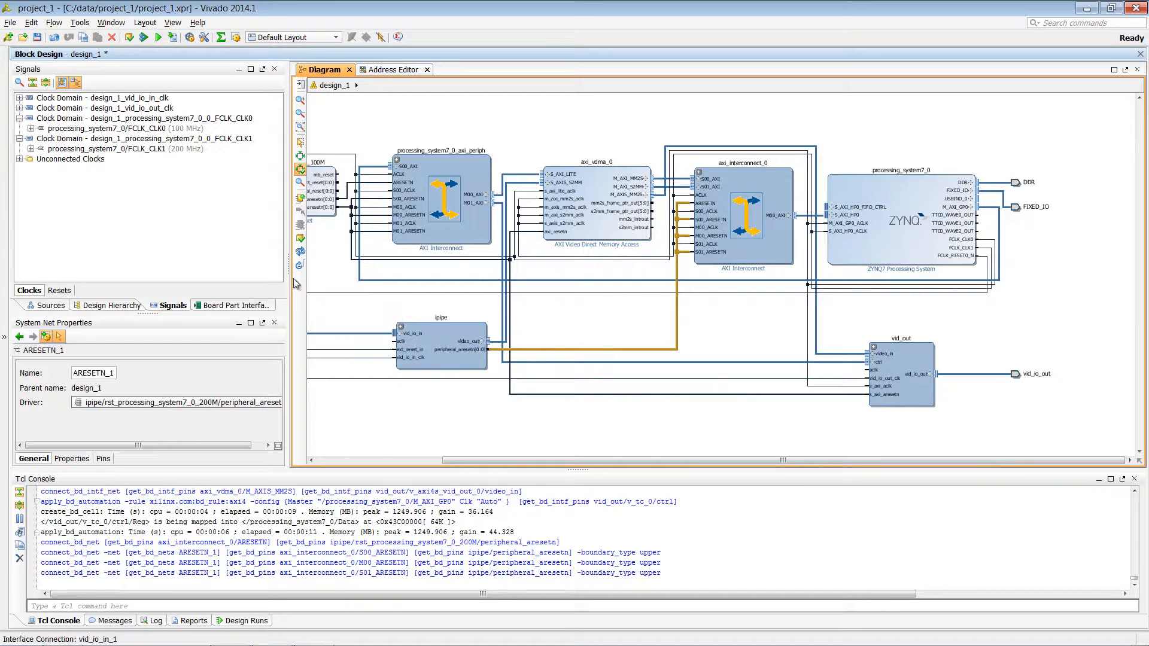
pyautogui.click(299, 250)
pyautogui.click(705, 382)
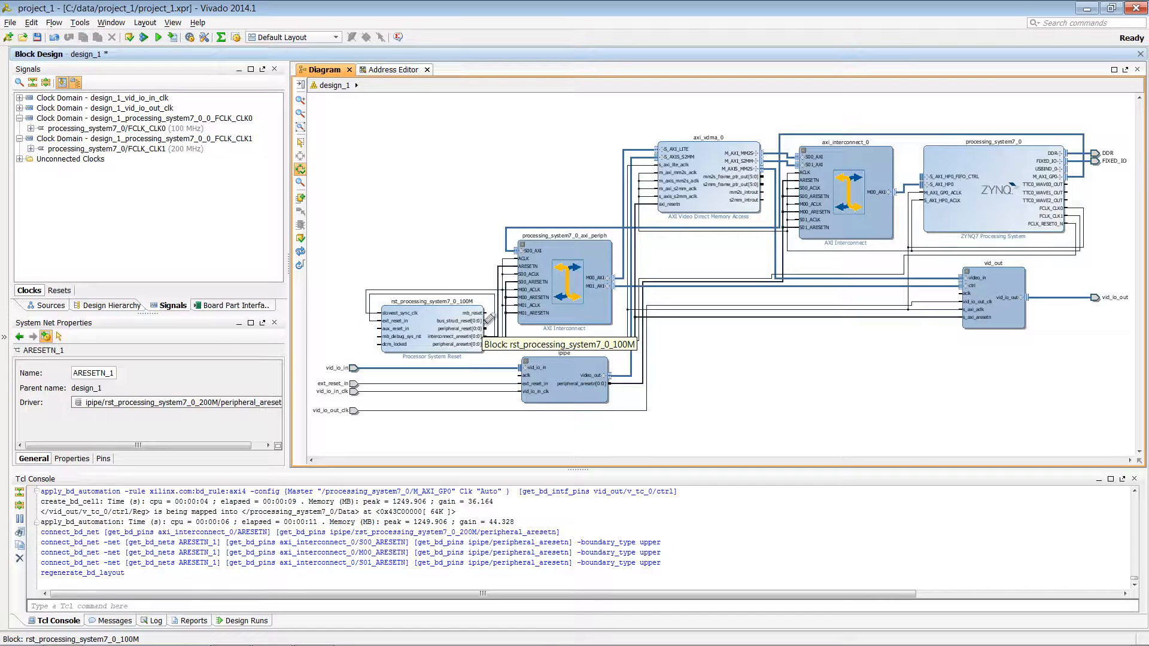
# Group axi_vdma_0 and axi_interconnect_0 into a new hierarchy named my_vdma
pyautogui.click(706, 178)
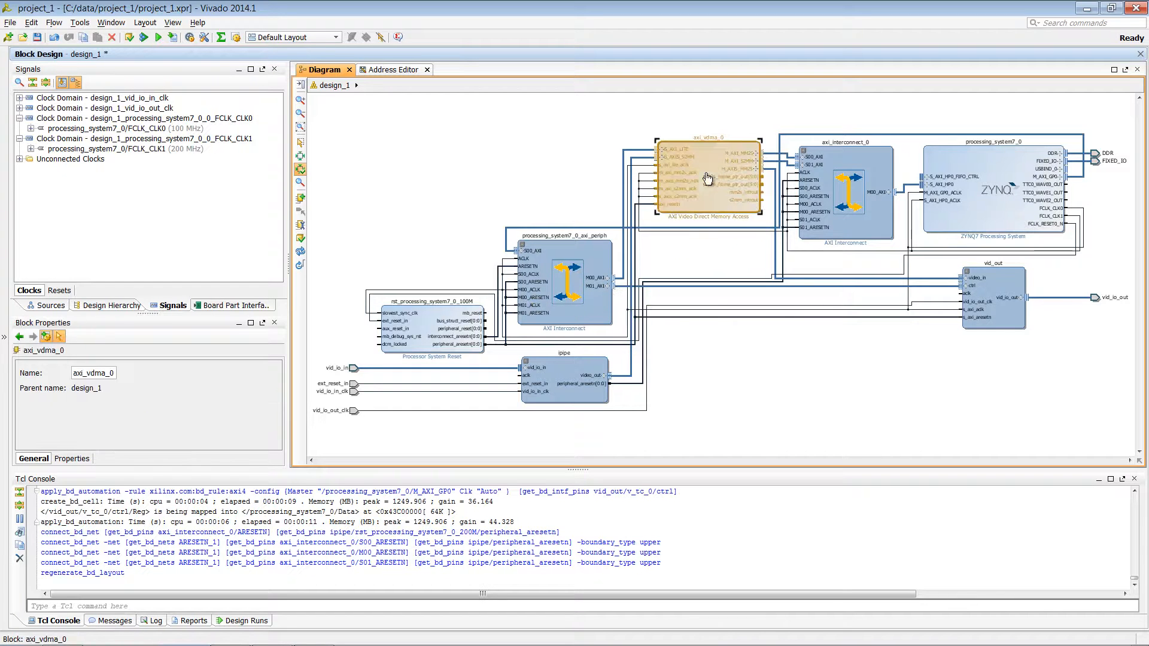
pyautogui.keyDown('ctrl'); pyautogui.click(836, 174); pyautogui.keyUp('ctrl')
pyautogui.rightClick(837, 174)
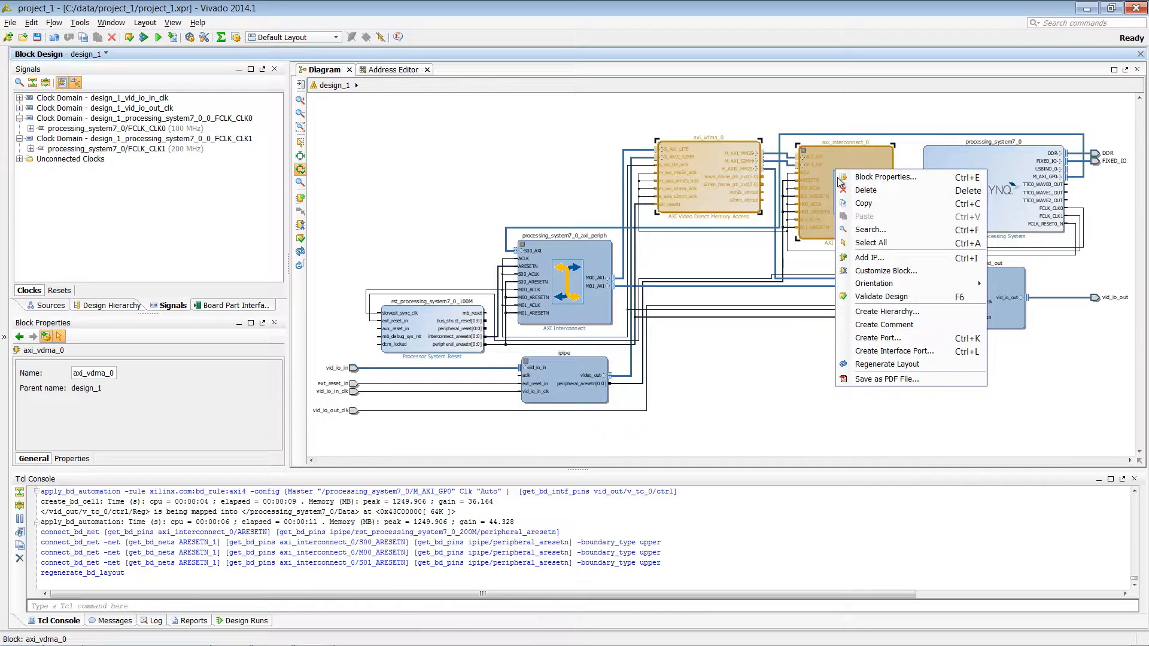
pyautogui.click(878, 306)
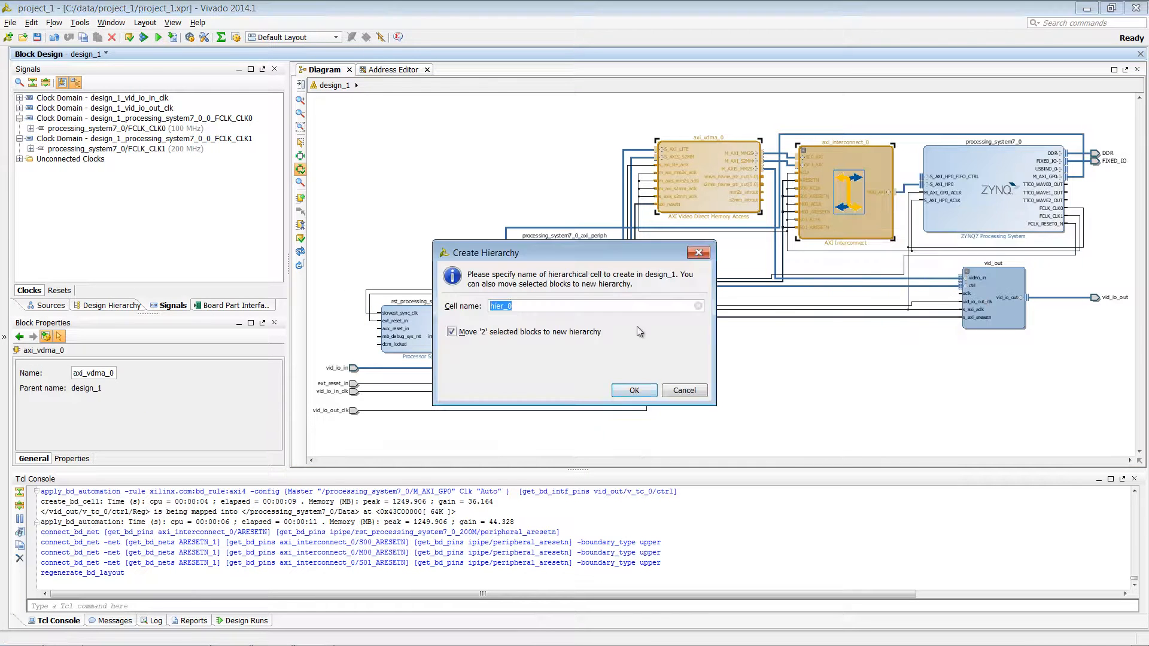
pyautogui.write('my_vdma')
pyautogui.click(628, 391)
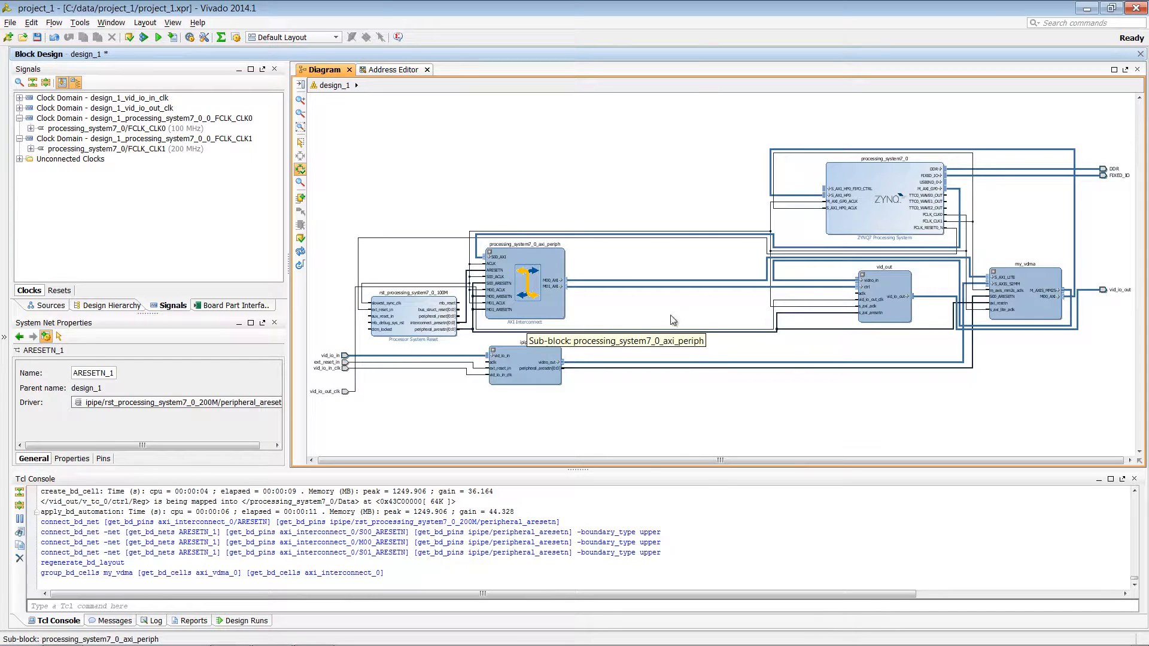
# Group processing_system7_0, processing_system7_0_axi_periph and rst_processing_system7_0_100M into a new hierarchy named zynq_ss, and regenerate the diagram layout
pyautogui.click(915, 182)
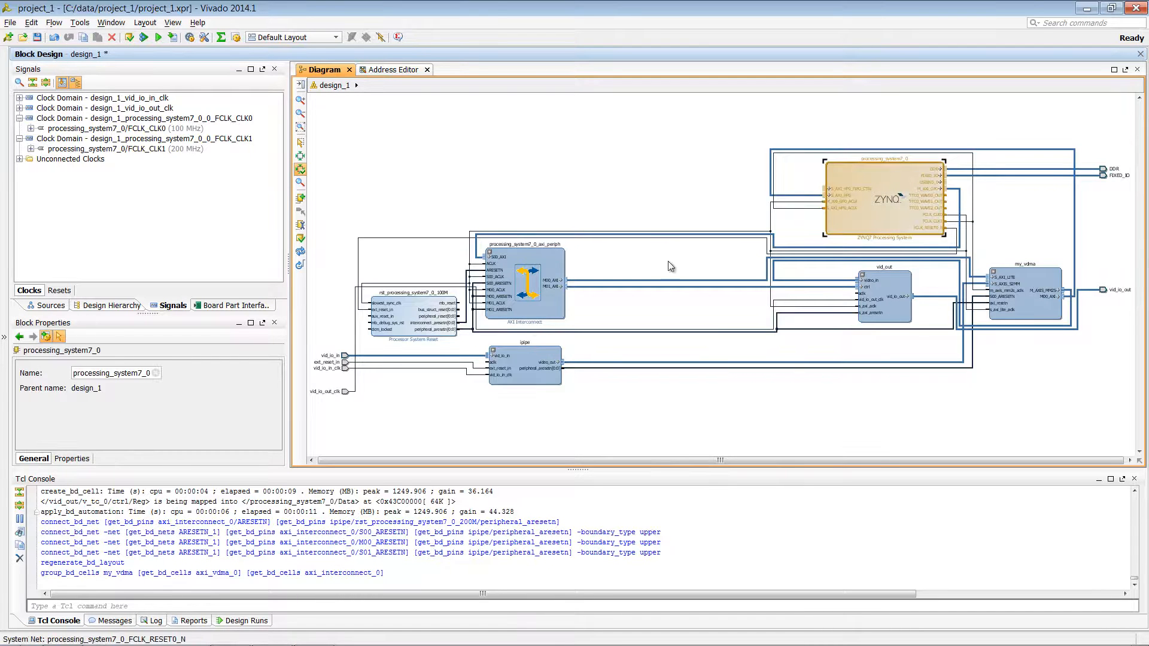
pyautogui.keyDown('ctrl'); pyautogui.click(525, 281); pyautogui.keyUp('ctrl')
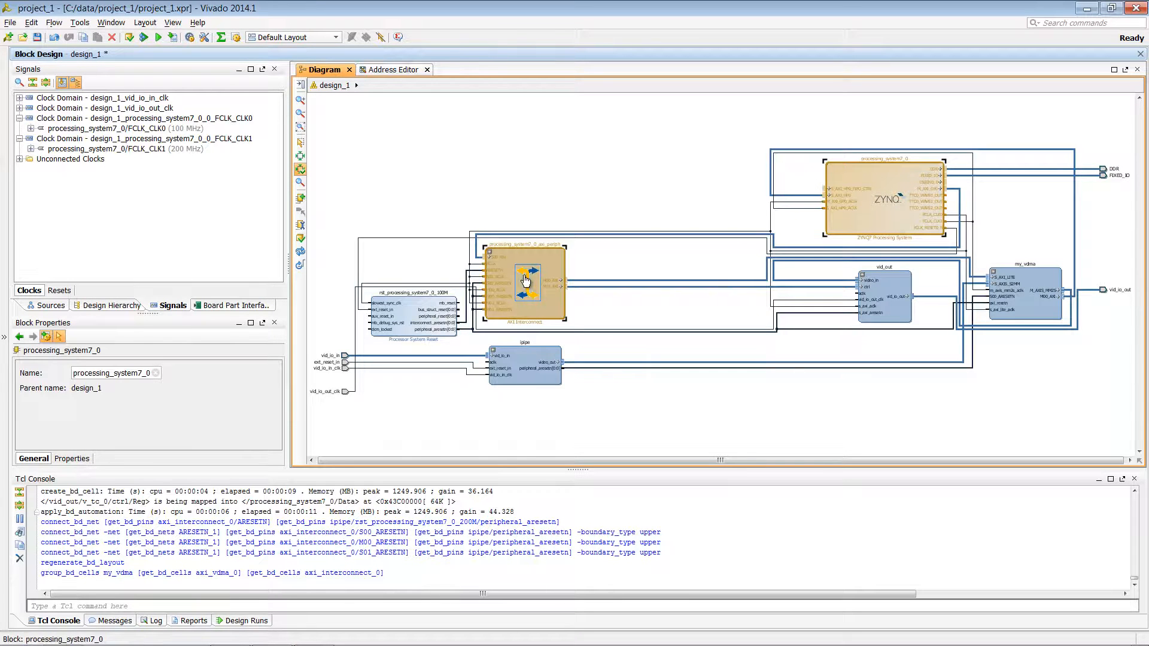
pyautogui.keyDown('ctrl'); pyautogui.click(423, 322); pyautogui.keyUp('ctrl')
pyautogui.rightClick(422, 322)
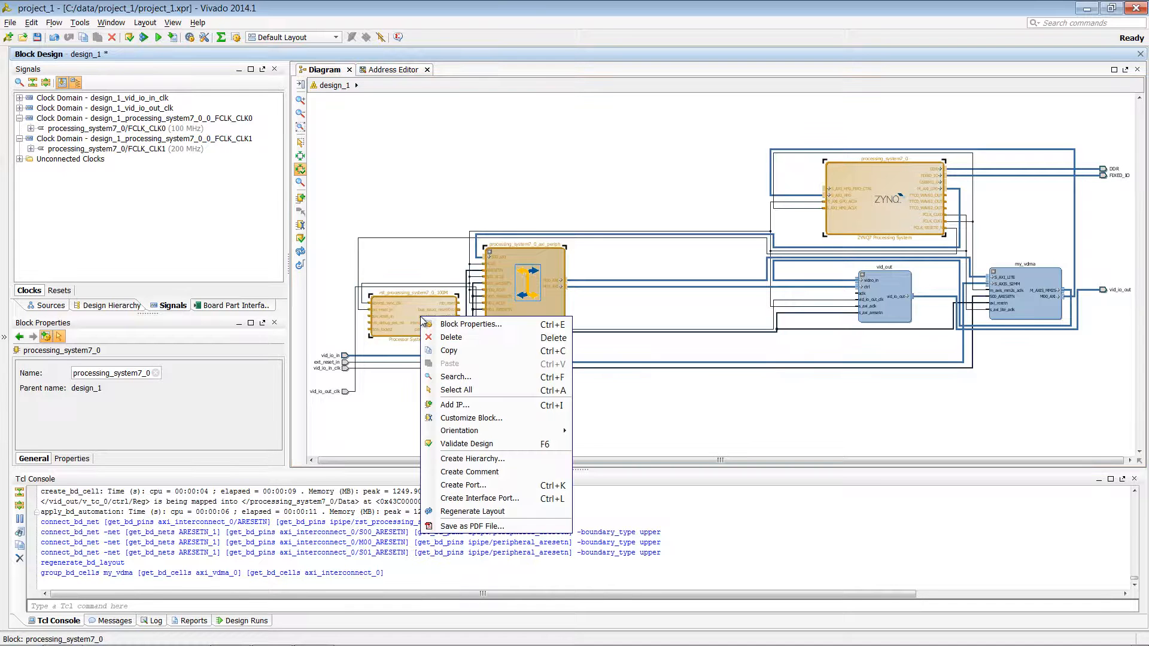
pyautogui.click(476, 458)
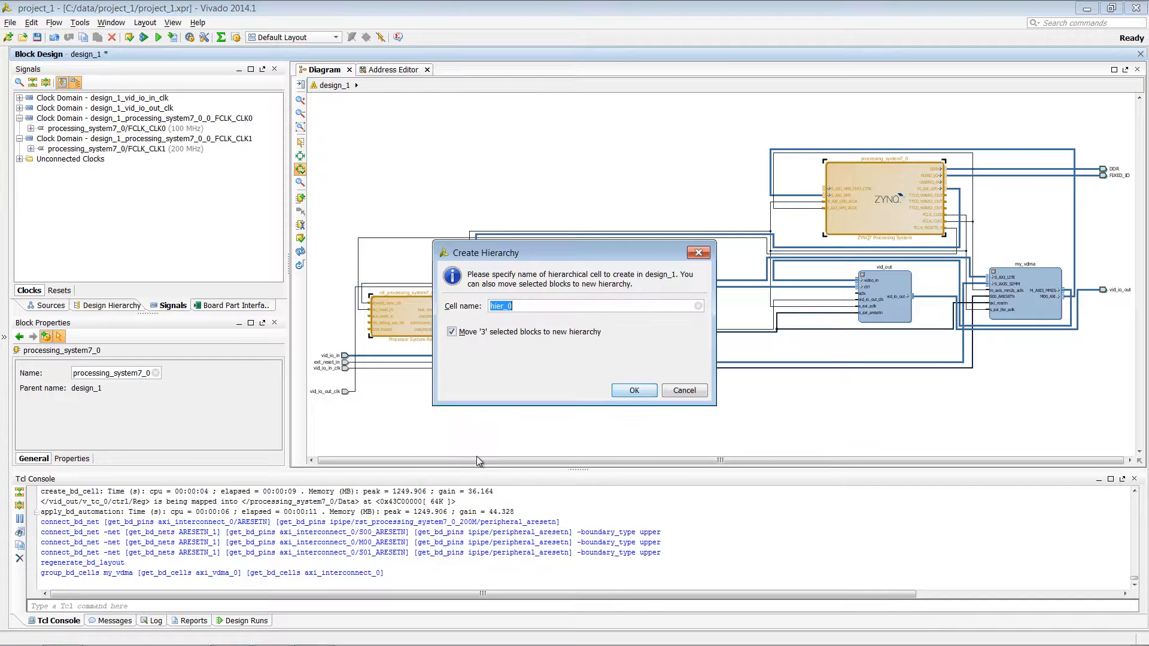
pyautogui.write('zynq_ss')
pyautogui.click(635, 391)
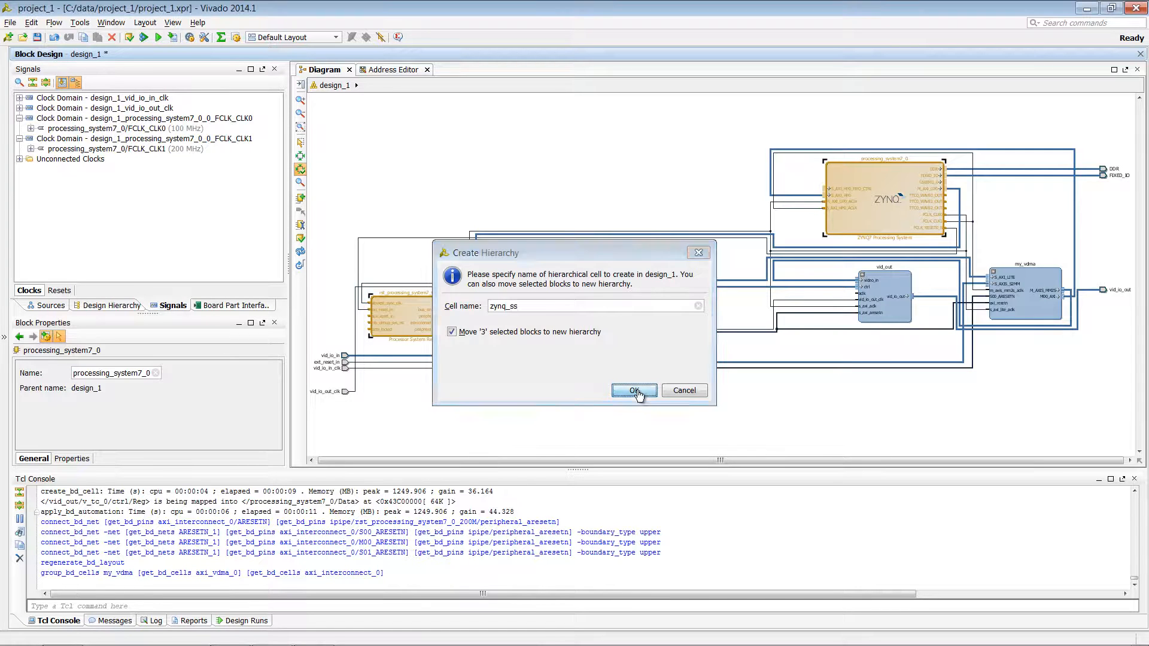
pyautogui.click(301, 252)
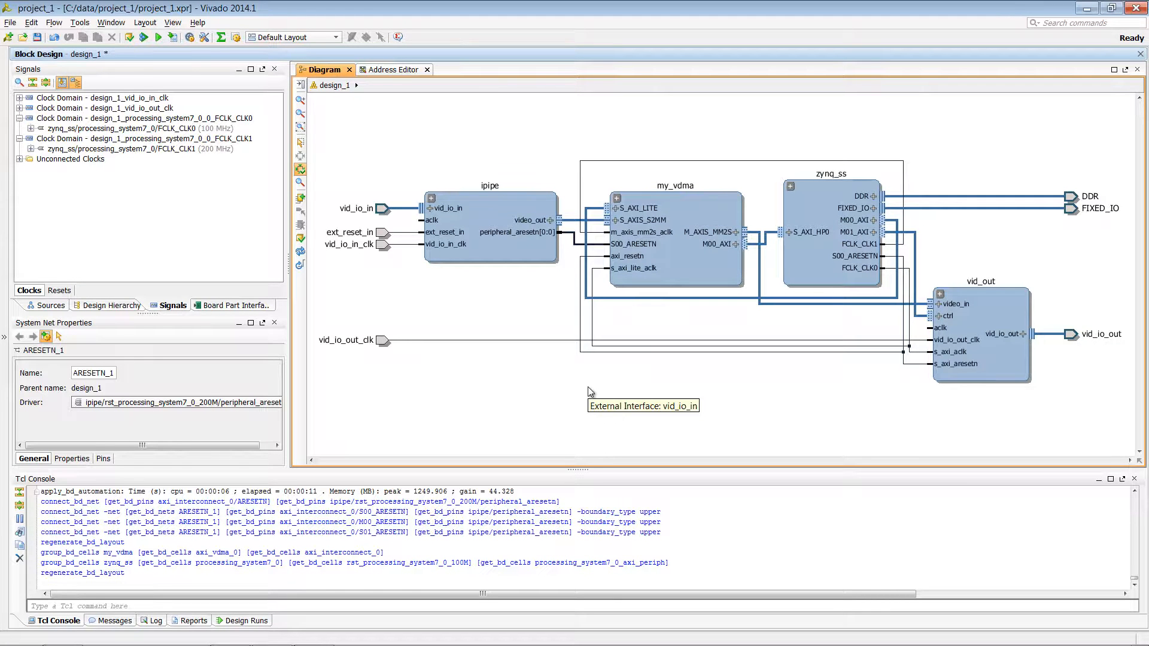
# Examine the individual signals inside ipipe's vid_io_in and vid_out's vid_io_out interfaces, collapsing each interface again
pyautogui.click(429, 199)
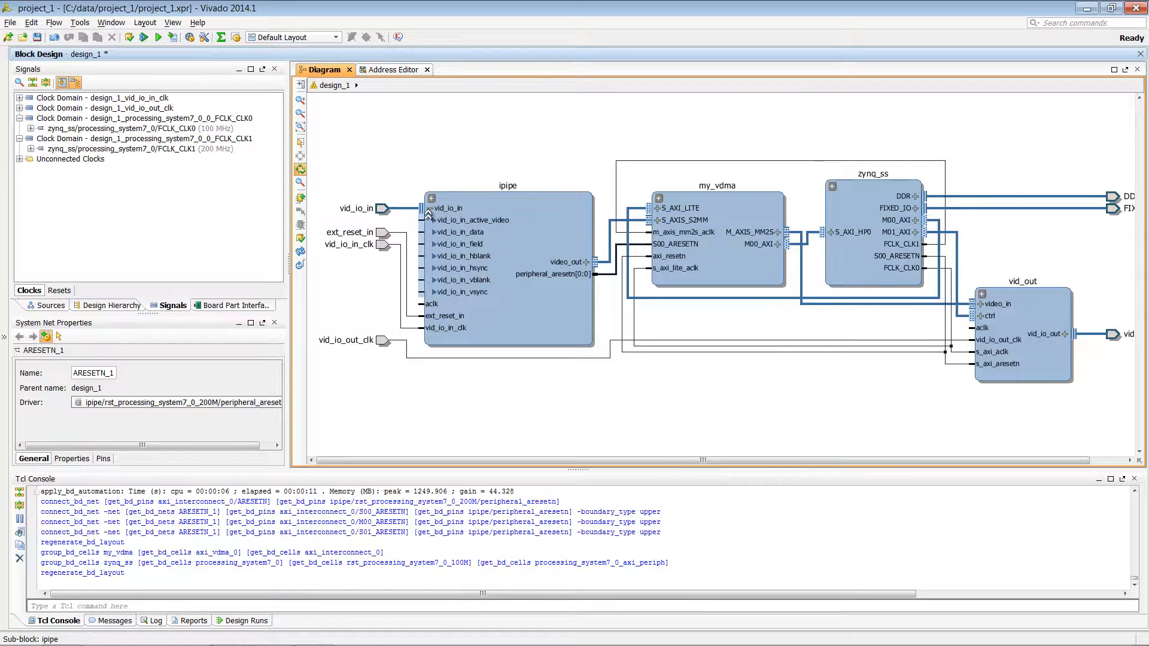
pyautogui.click(429, 209)
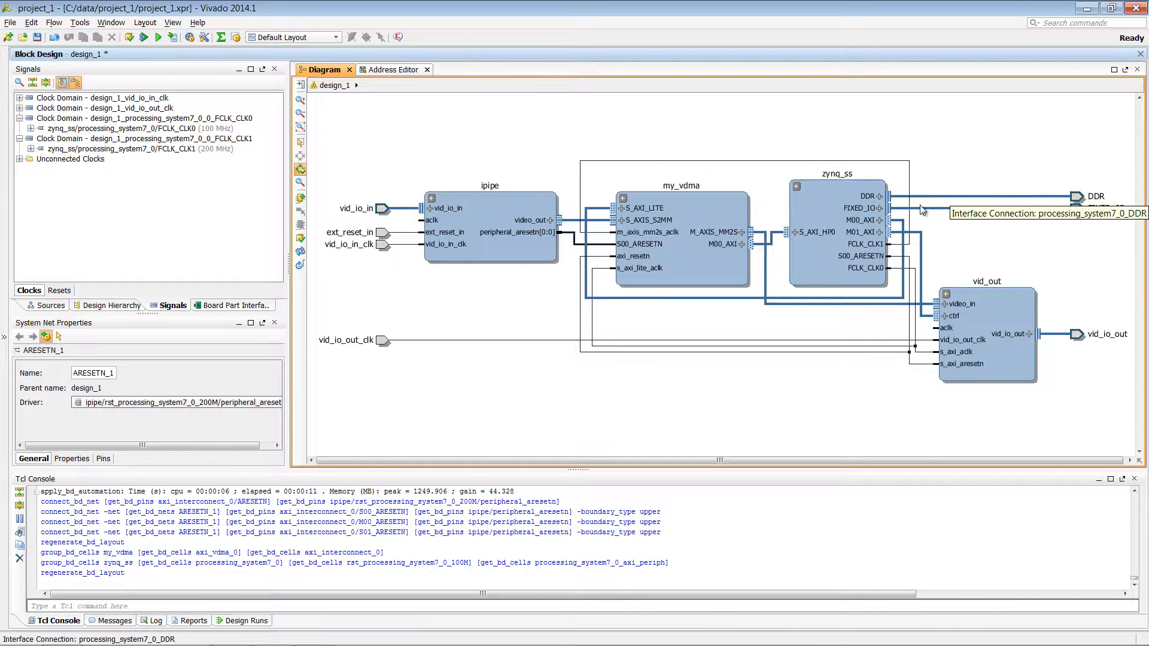
pyautogui.click(1030, 333)
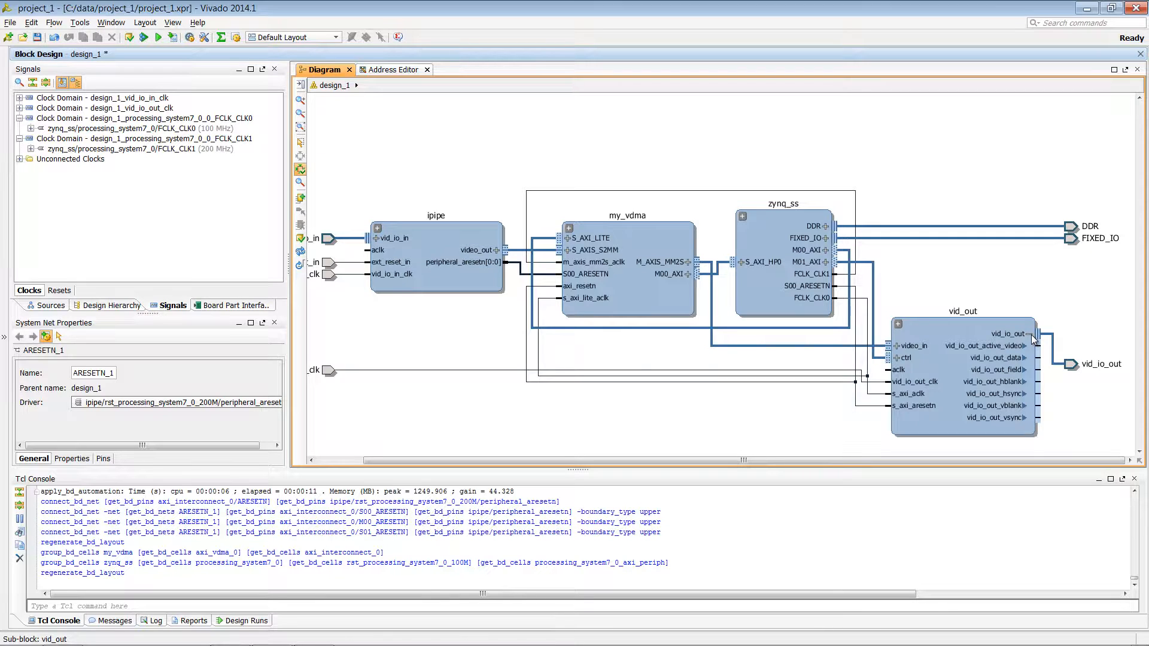
pyautogui.click(1031, 335)
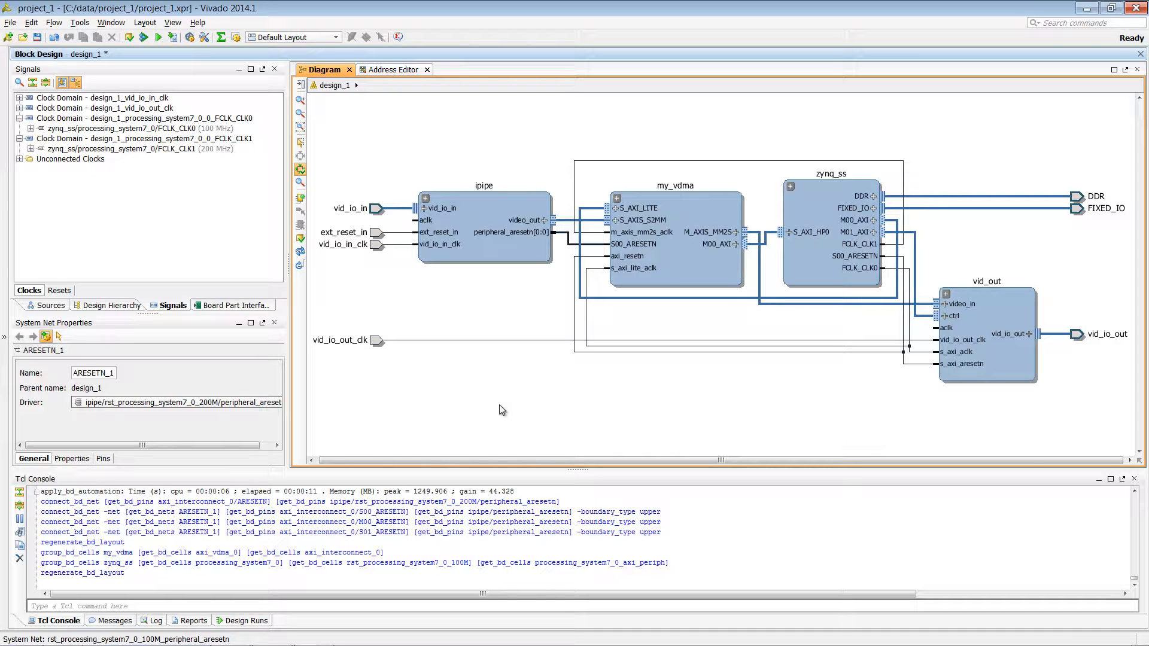
# Validate the block design and locate in the diagram each clock pin listed in the validation messages
pyautogui.click(300, 240)
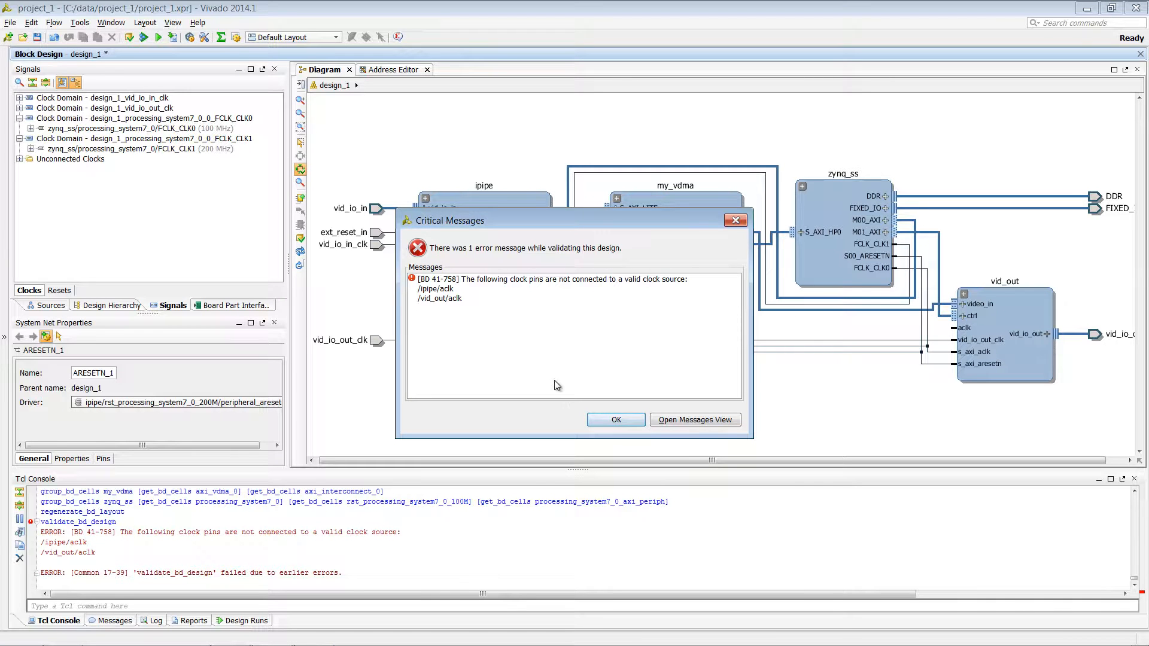
pyautogui.click(687, 421)
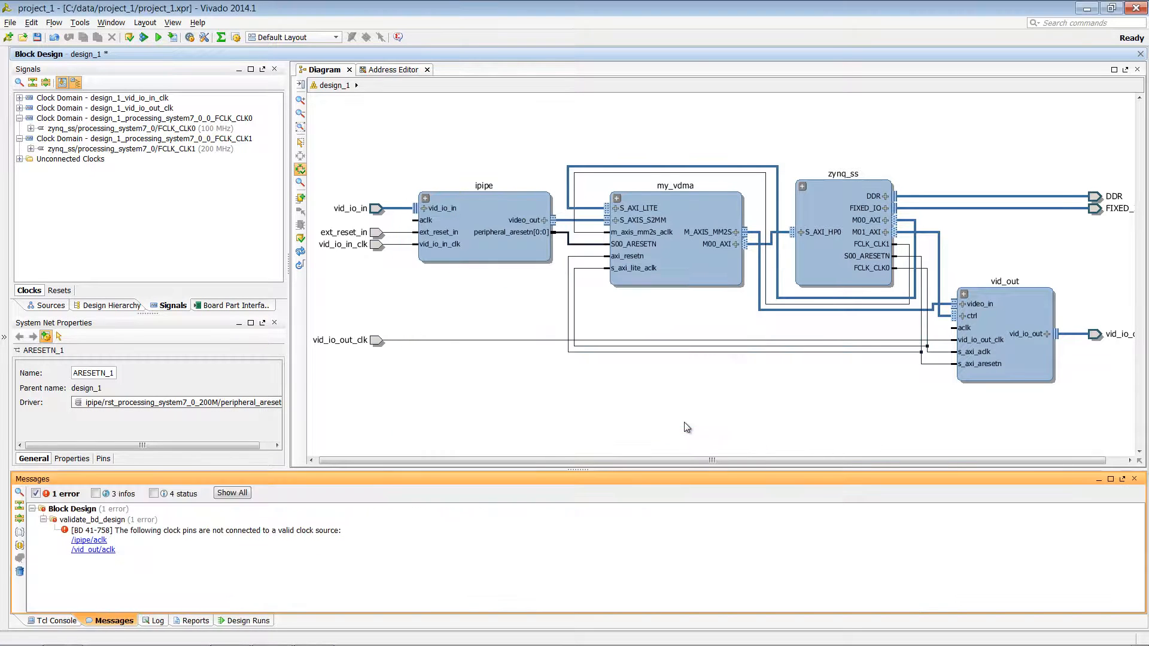
pyautogui.click(86, 541)
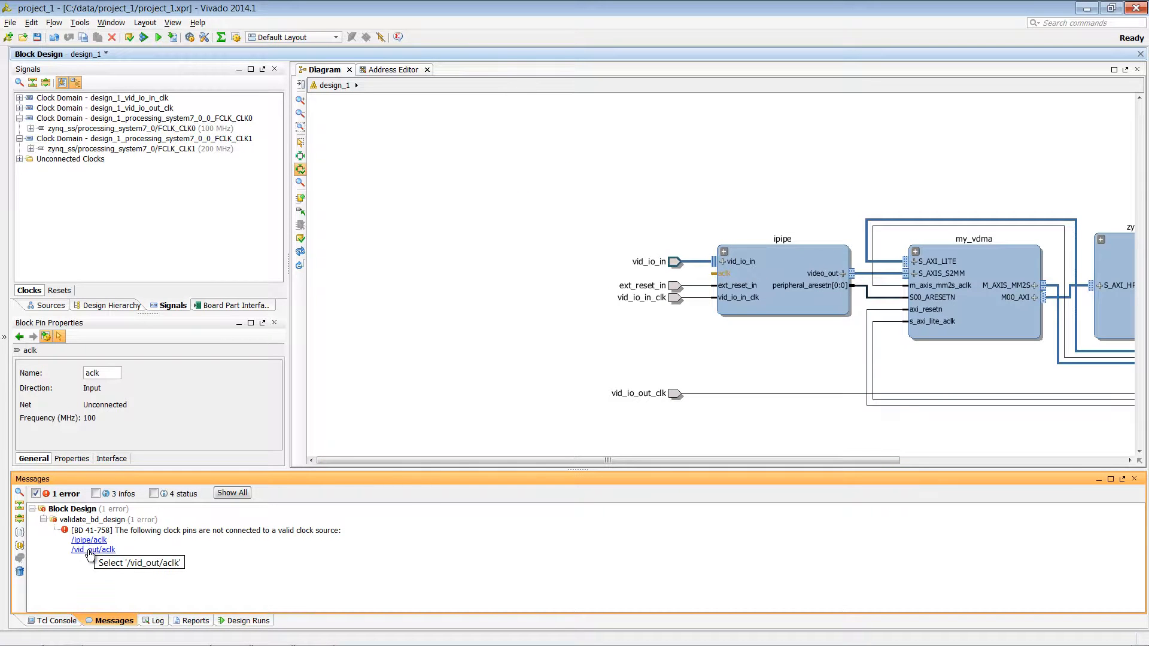
pyautogui.click(90, 550)
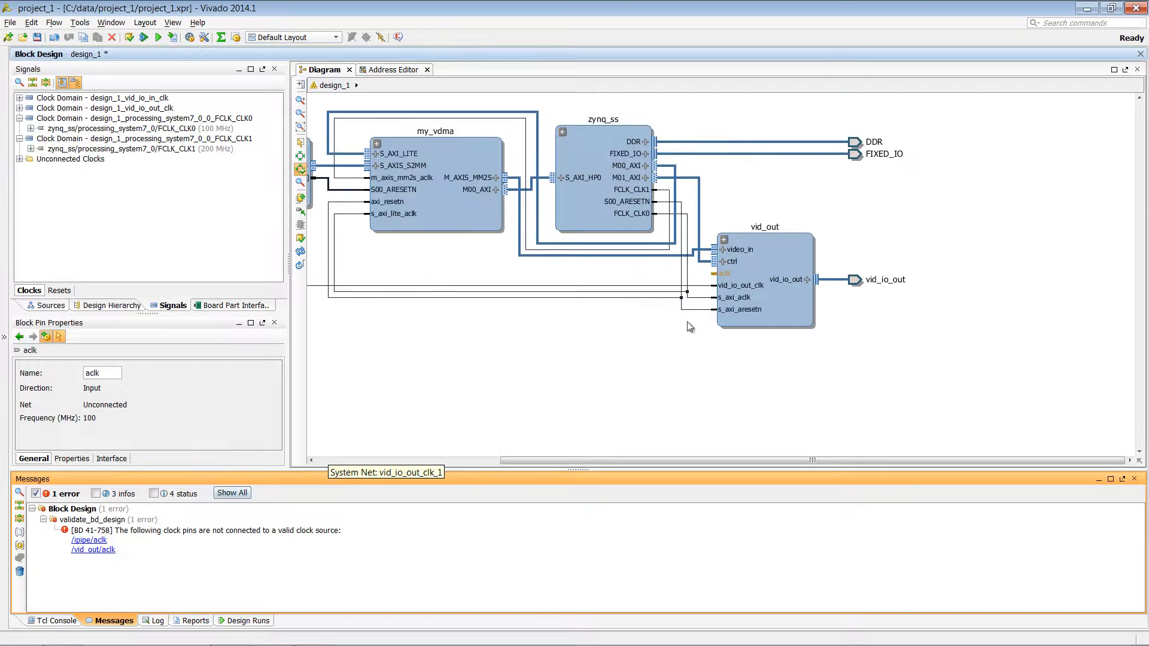
# Connect the aclk pins of vid_out and ipipe to the FCLK_CLK1 clock net from zynq_ss
pyautogui.moveTo(636, 455); pyautogui.dragTo(597, 461)
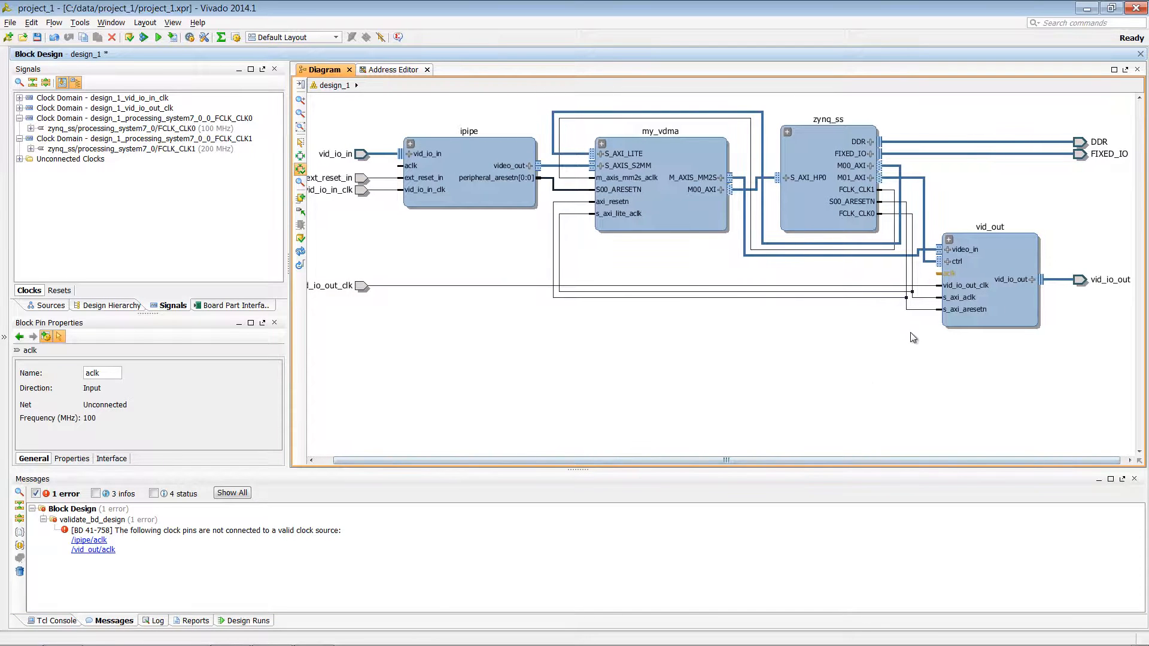
pyautogui.moveTo(941, 273); pyautogui.dragTo(900, 187)
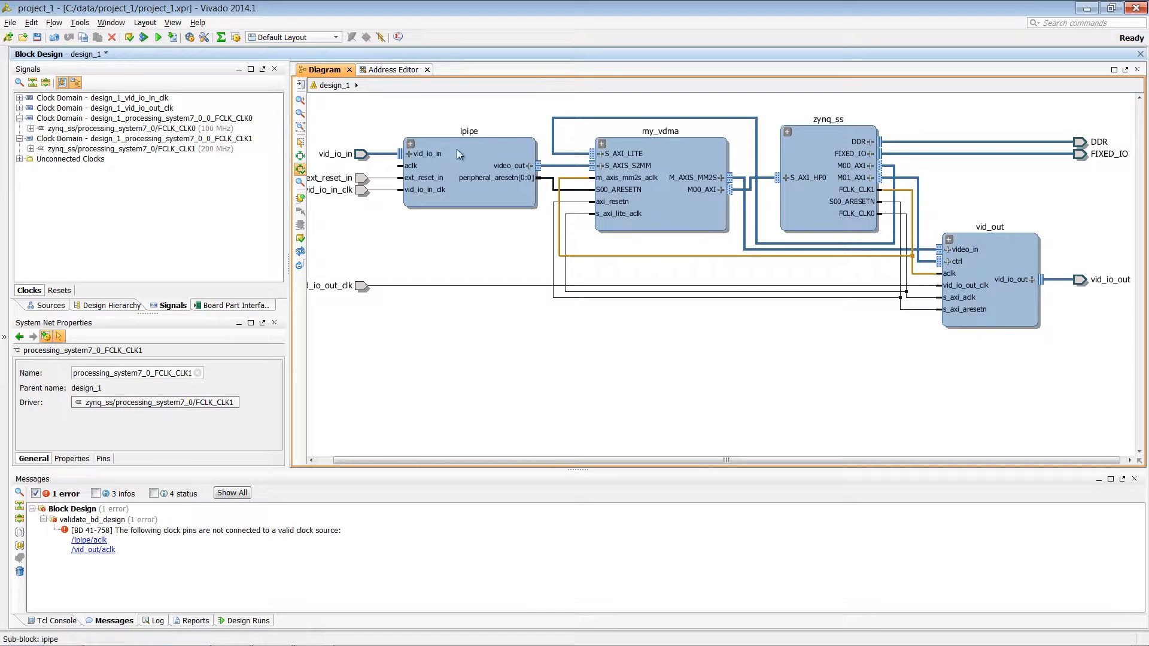
pyautogui.moveTo(401, 165); pyautogui.dragTo(594, 252)
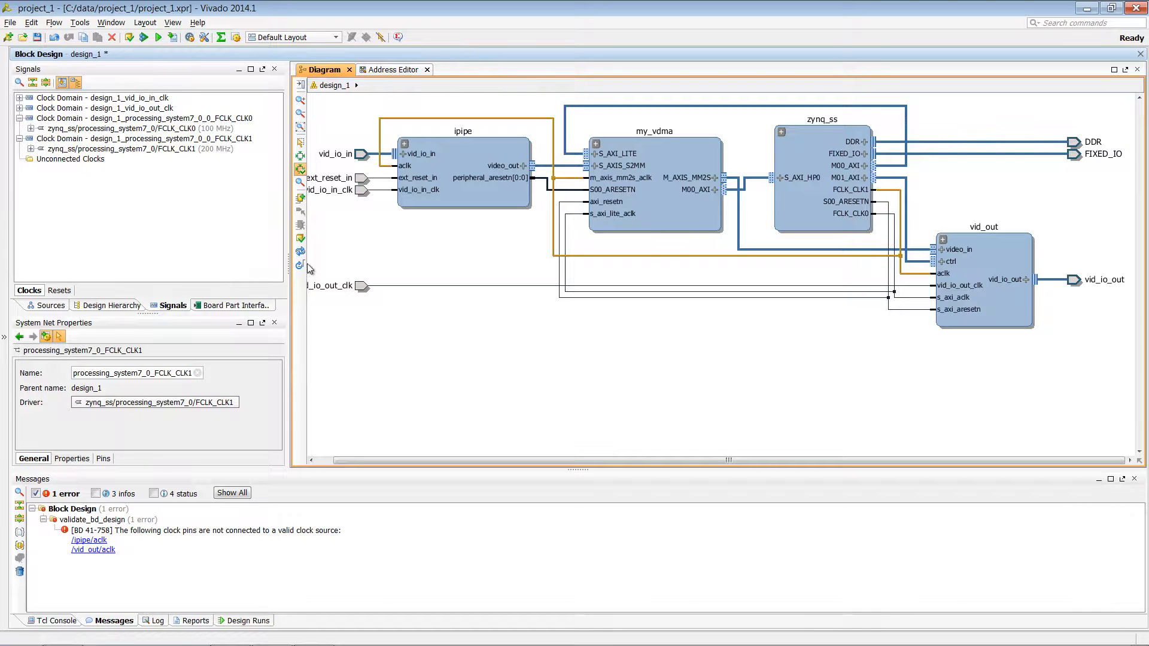
# Revalidate the design and auto-assign addresses to the unmapped HP0 DDR slaves under my_vdma/axi_vdma_0's Data_MM2S and Data_S2MM
pyautogui.click(300, 240)
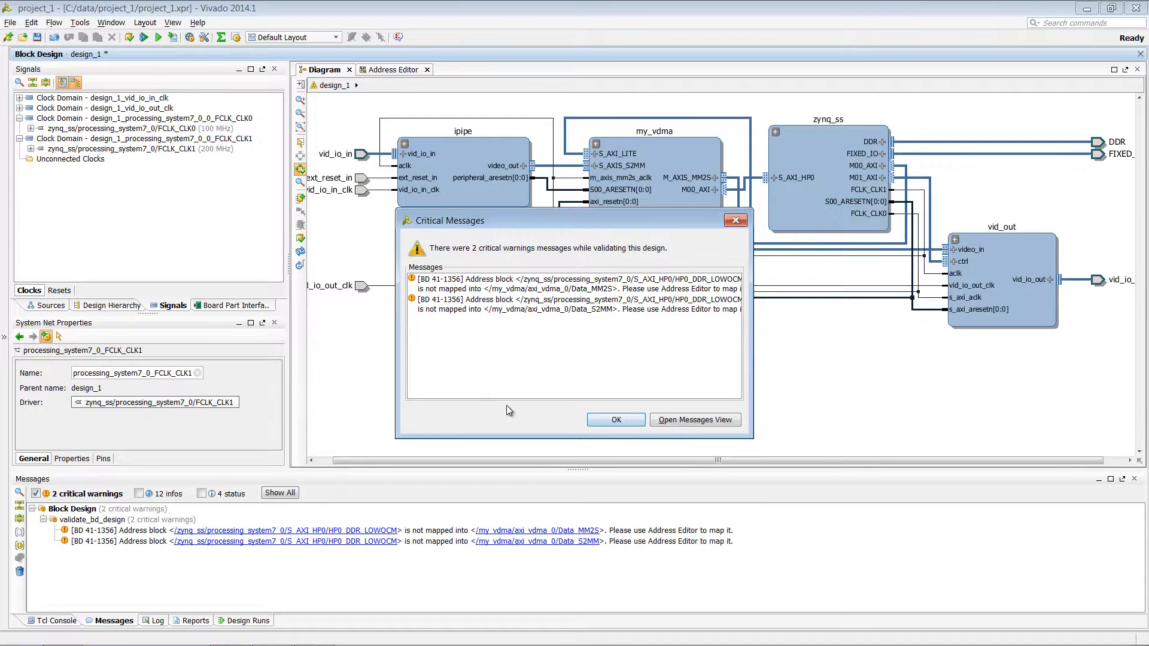
pyautogui.click(695, 421)
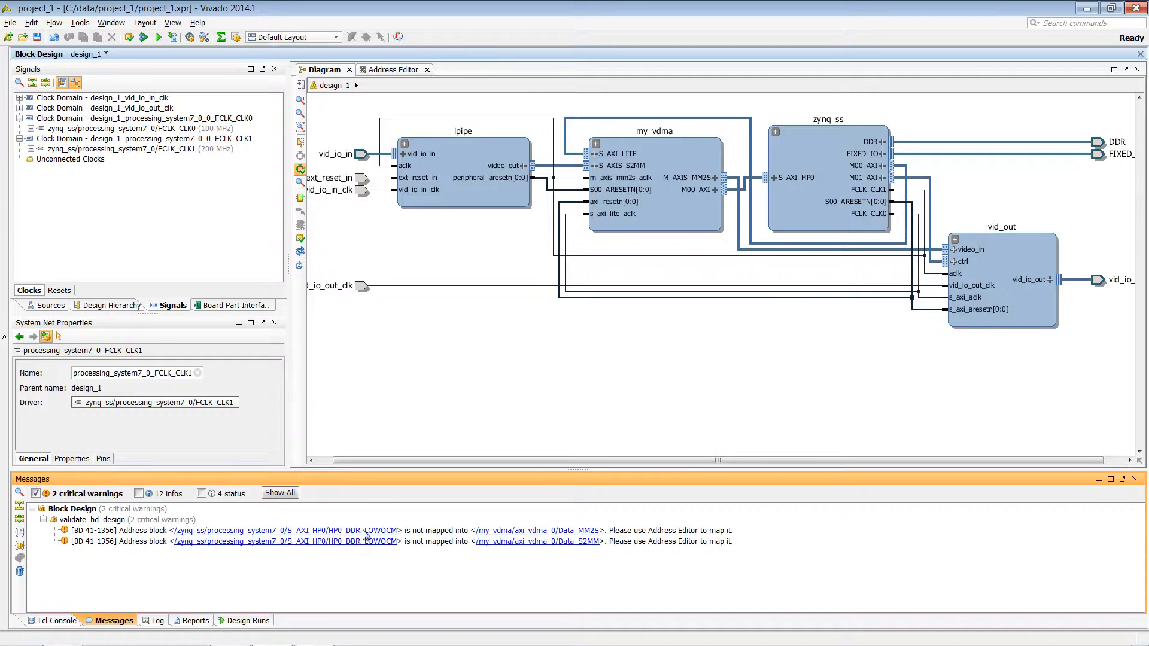
pyautogui.click(392, 71)
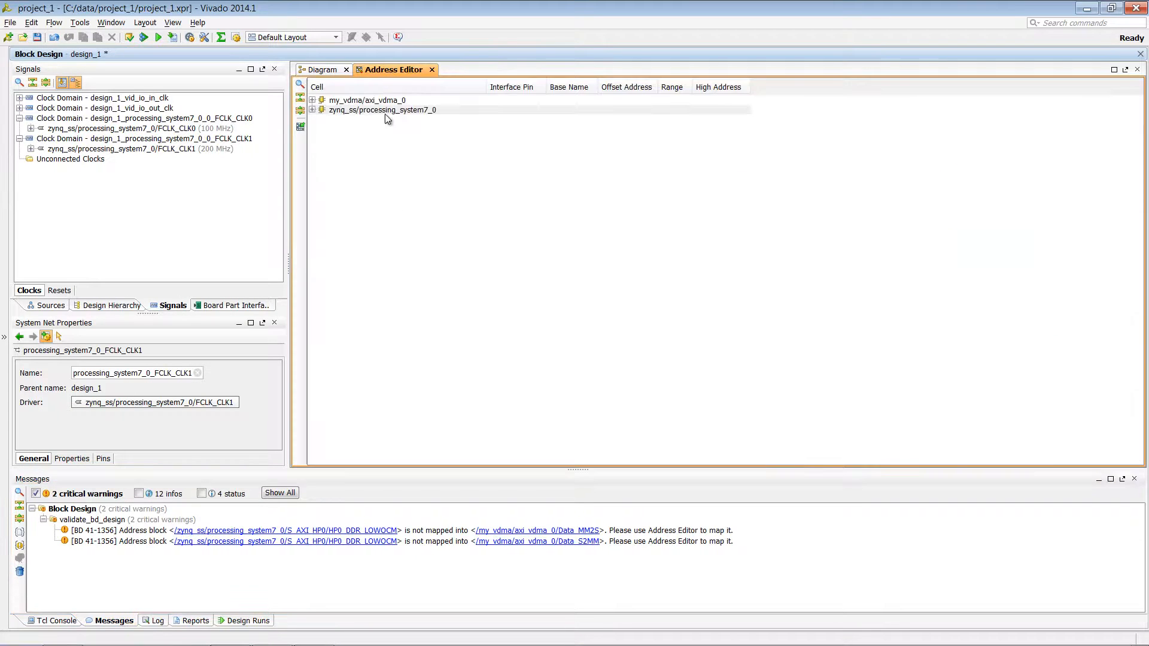
pyautogui.click(299, 111)
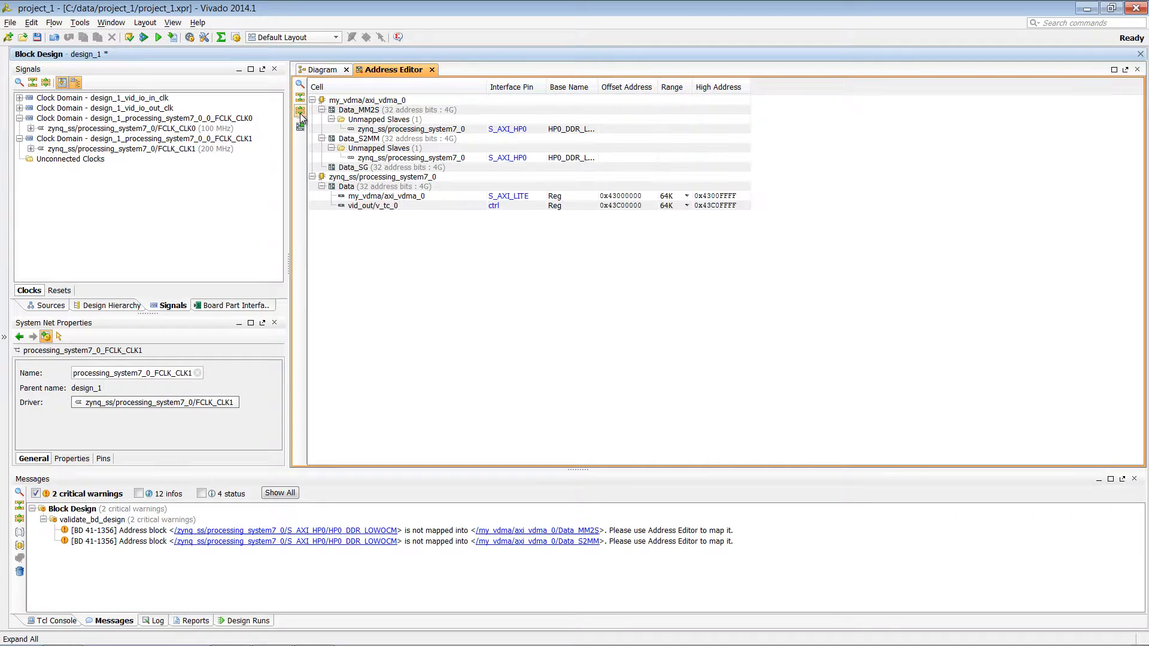
pyautogui.rightClick(401, 130)
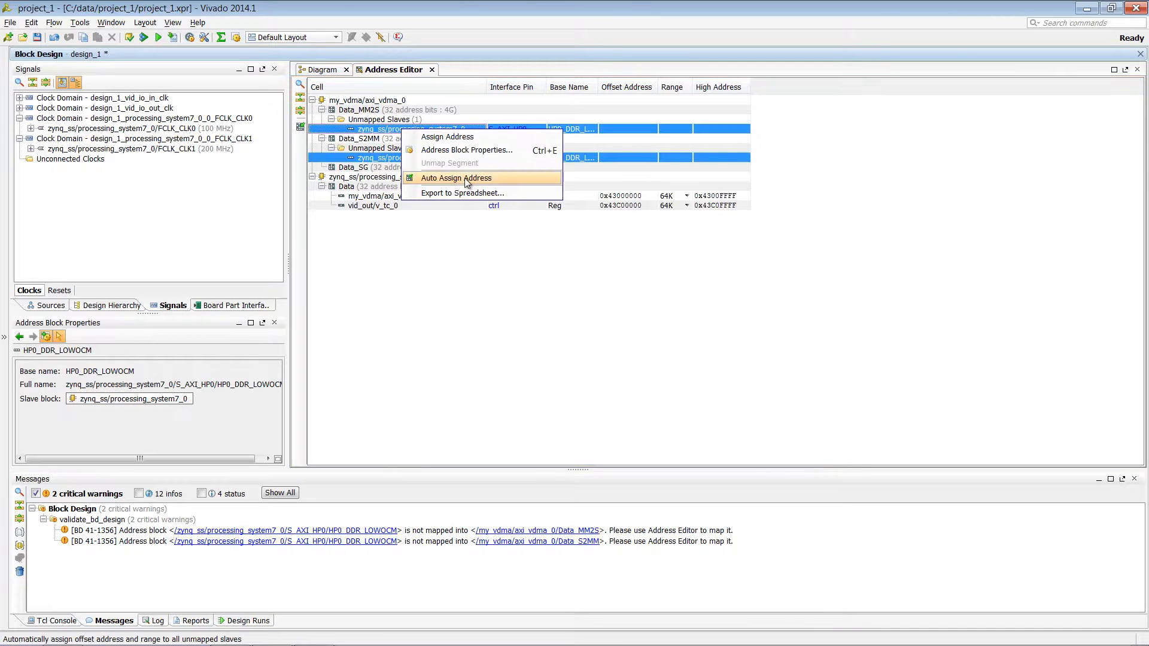
pyautogui.click(463, 178)
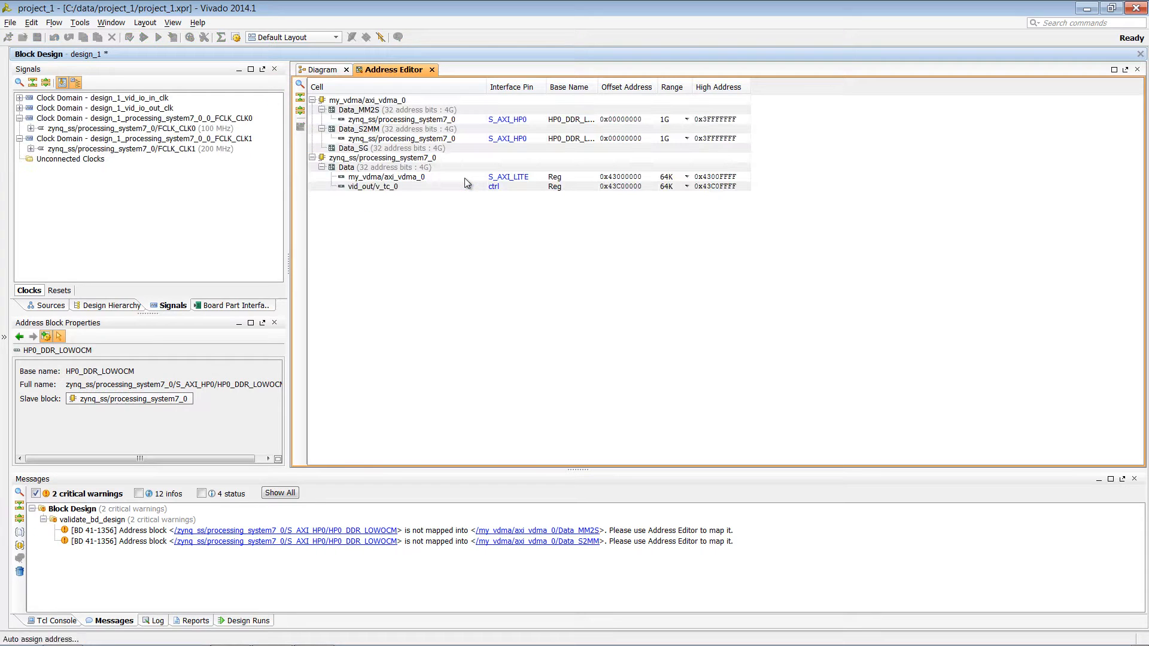
# Return to the block diagram, validate the design once more and dismiss the validation result
pyautogui.click(318, 69)
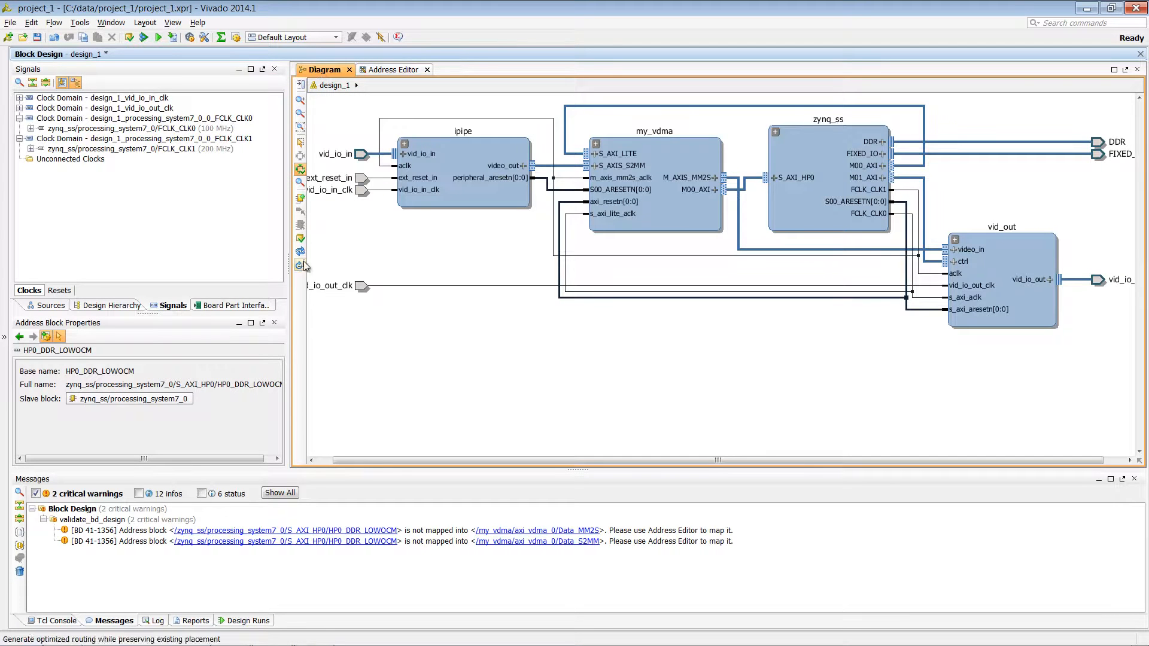
pyautogui.click(300, 239)
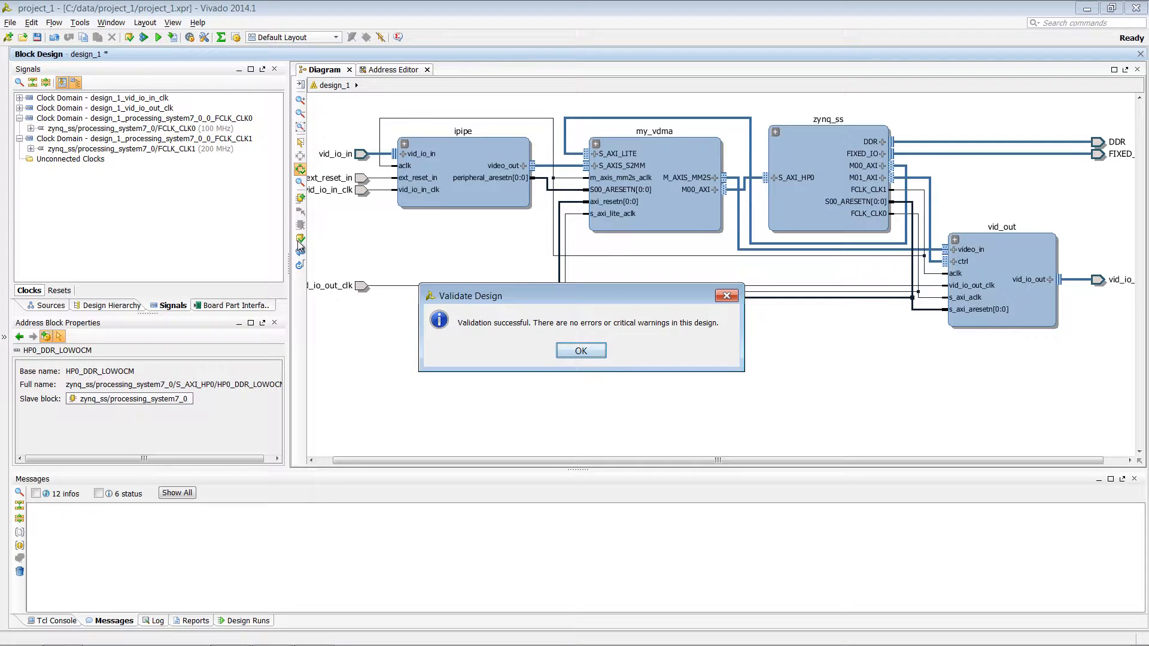
pyautogui.click(596, 353)
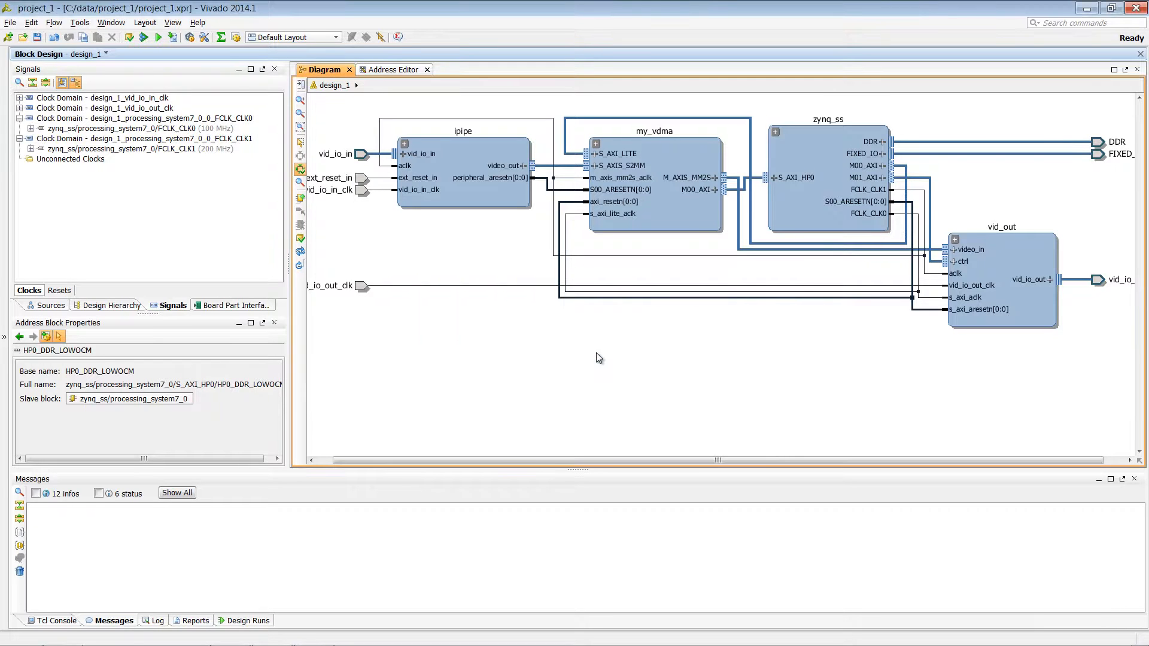
# Locate the interface connections axi_interconnect_0_M00_AXI and axi_vdma_0_M_AXIS_MM2S in the diagram from the design hierarchy
pyautogui.click(5, 347)
pyautogui.click(175, 305)
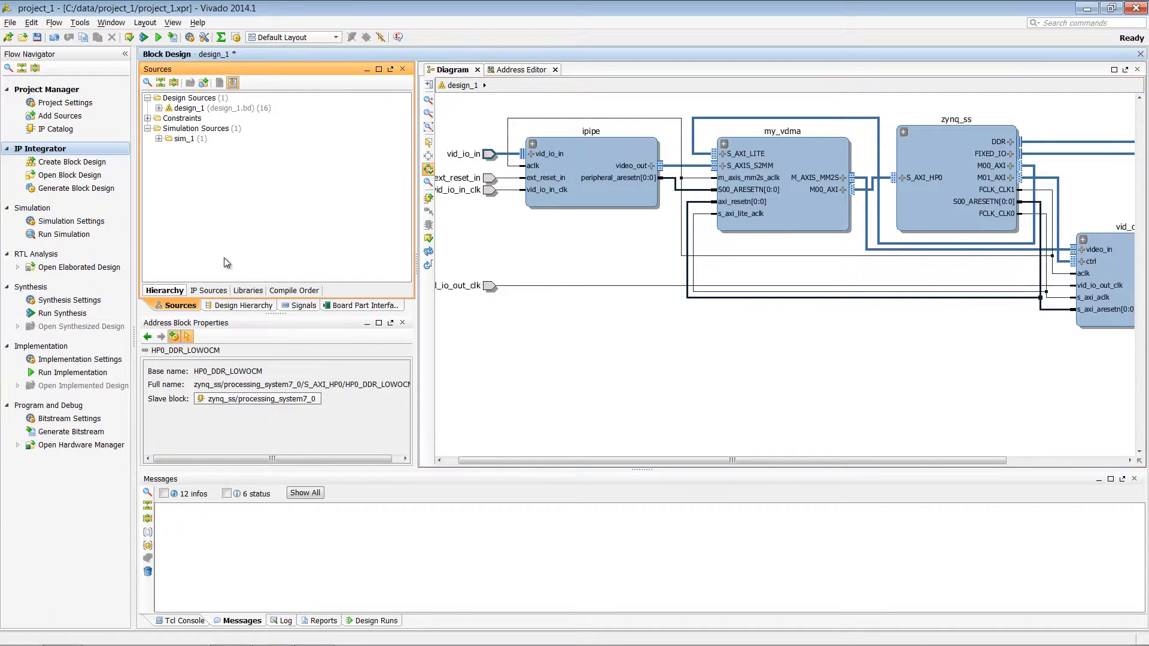
pyautogui.click(235, 305)
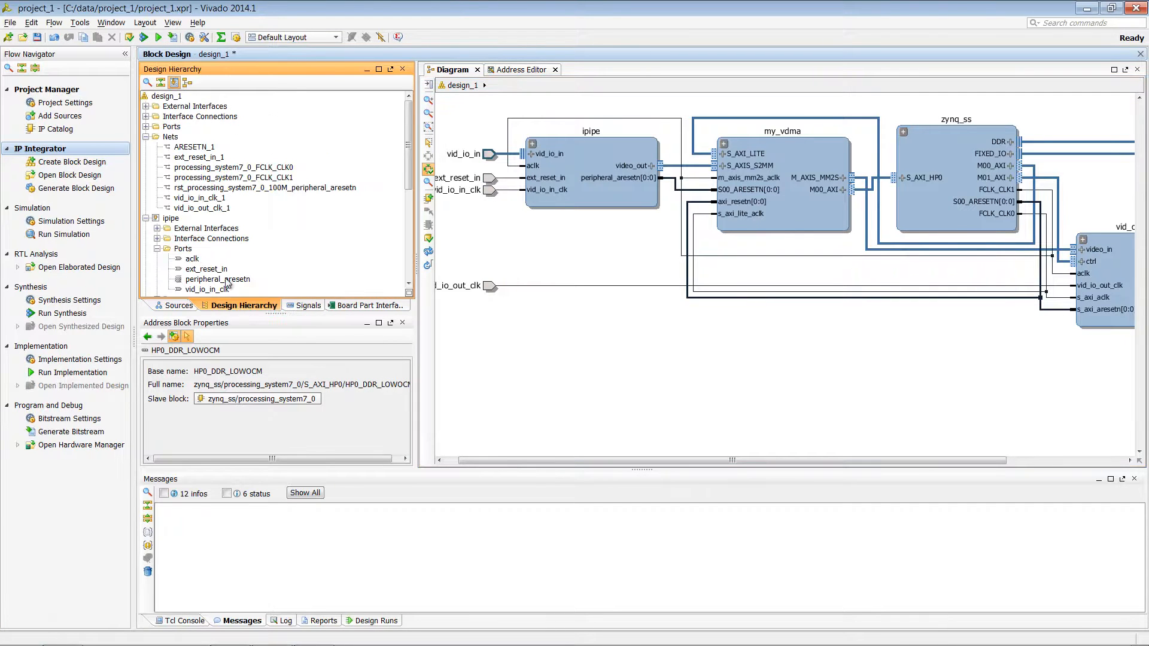
pyautogui.click(145, 117)
pyautogui.click(204, 127)
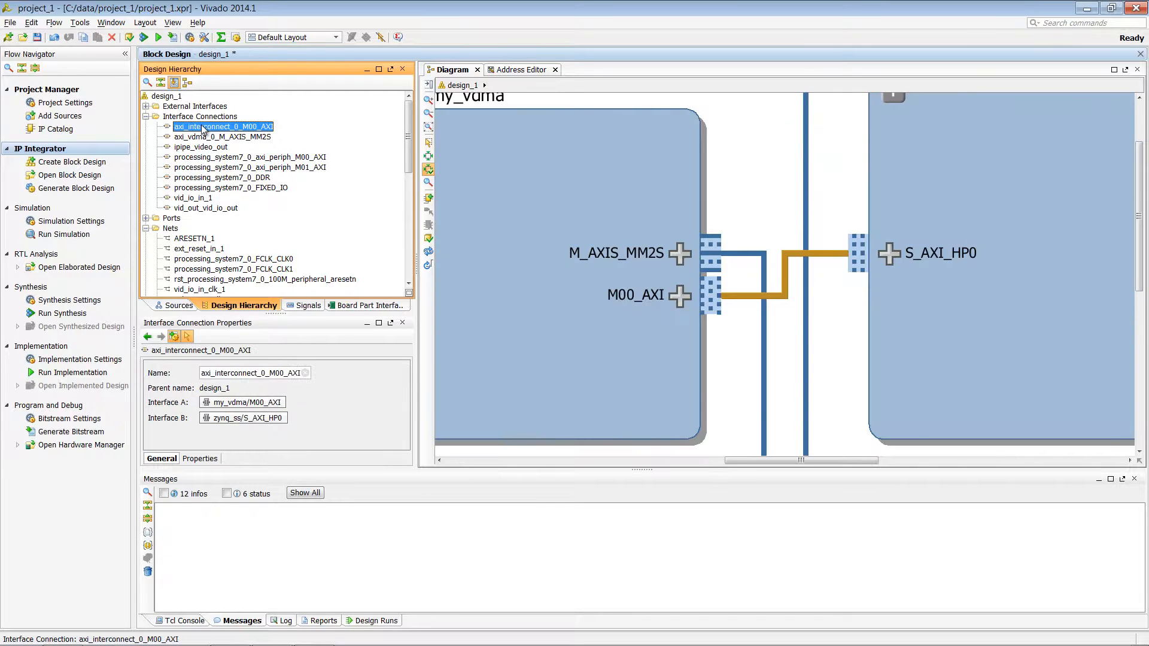
pyautogui.click(210, 138)
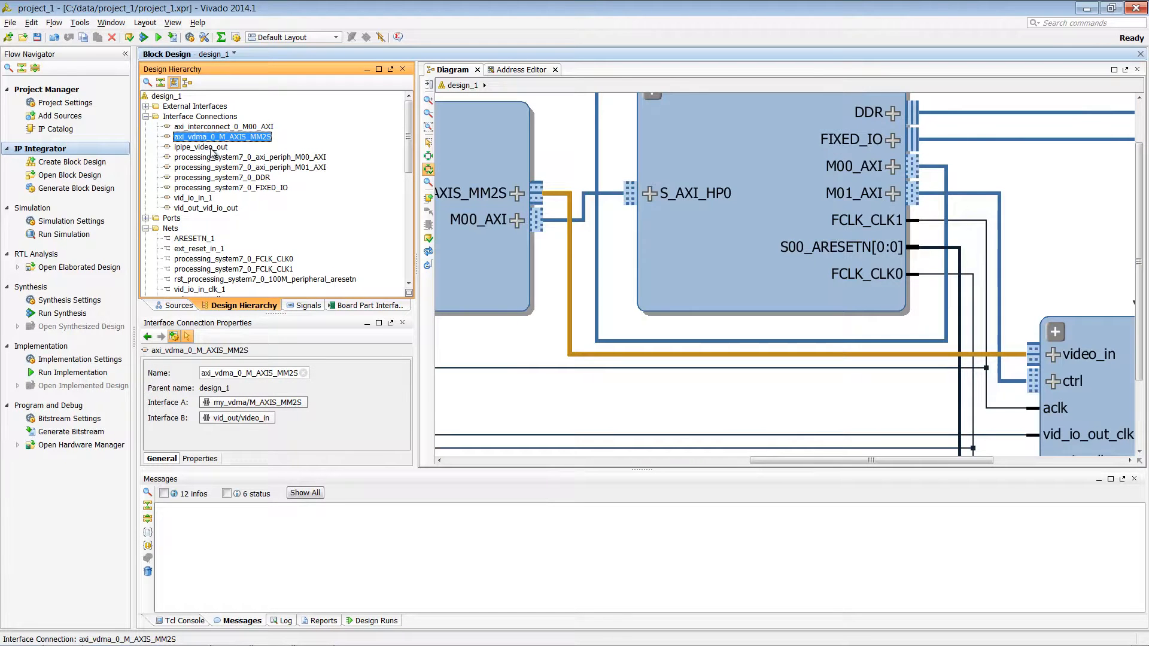
# Mark the ipipe_video_out interface connection between ipipe and my_vdma for debug
pyautogui.click(201, 148)
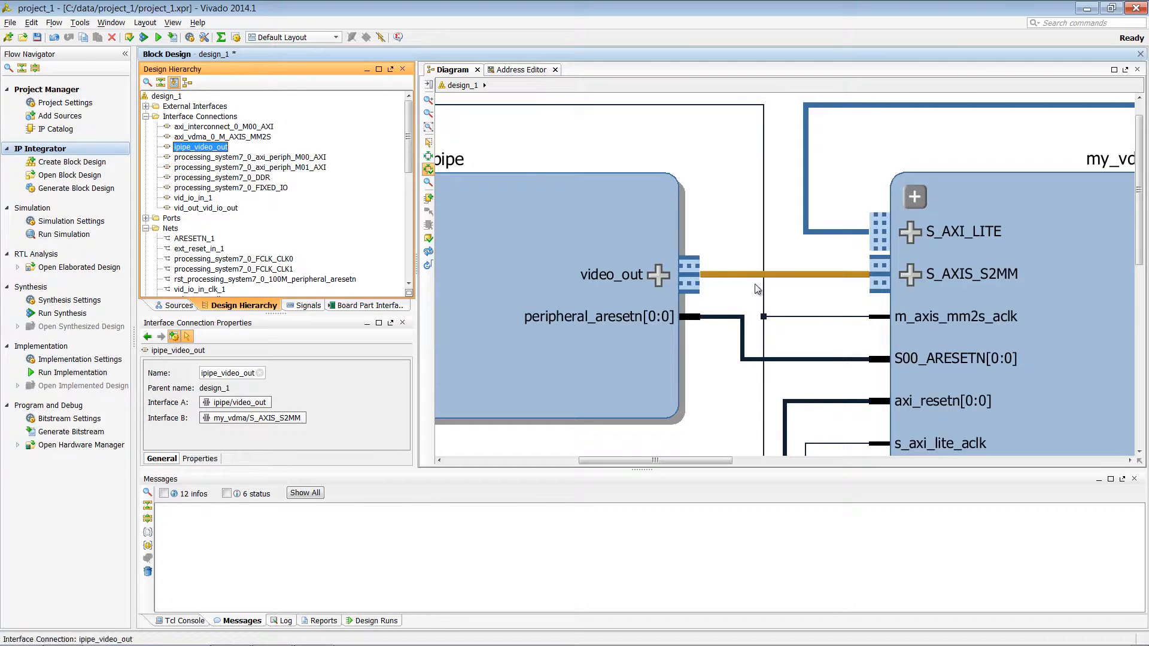
pyautogui.rightClick(772, 279)
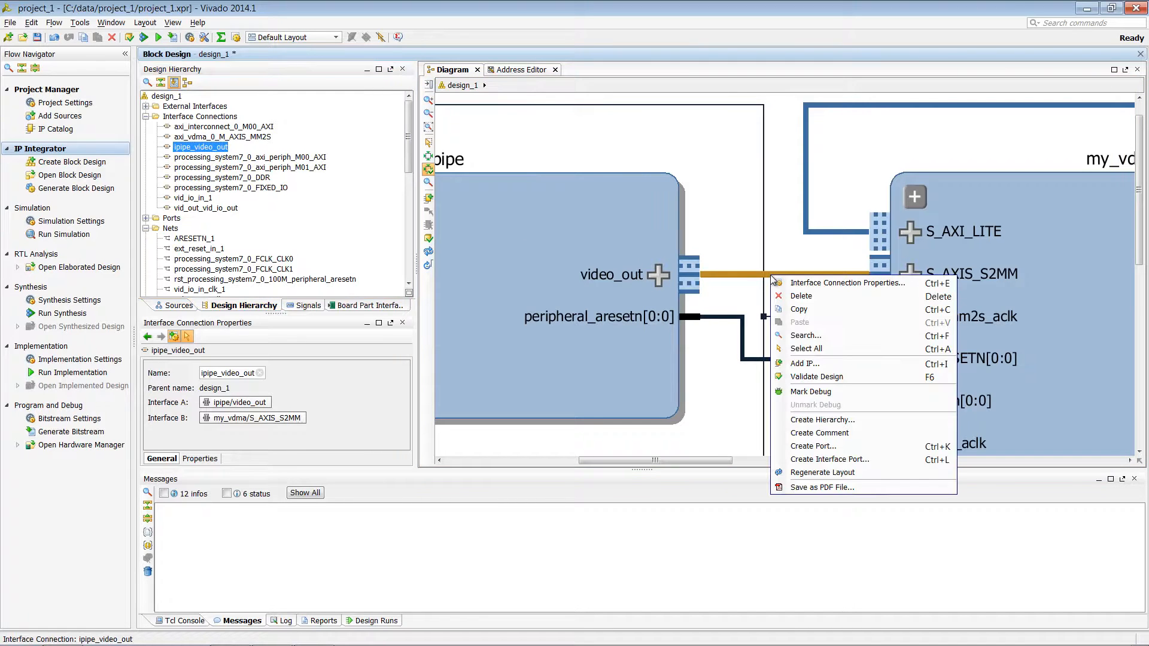
pyautogui.click(843, 391)
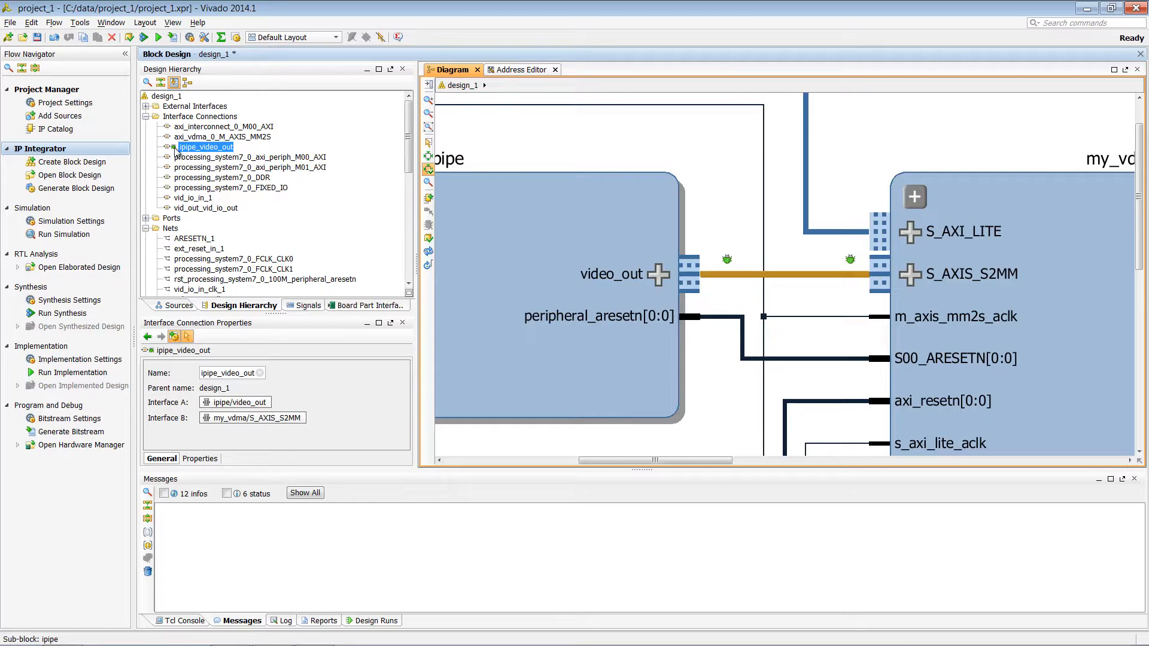
# Create an HDL wrapper for design_1 that Vivado manages and auto-updates, and open design_1_wrapper.vhd
pyautogui.click(171, 307)
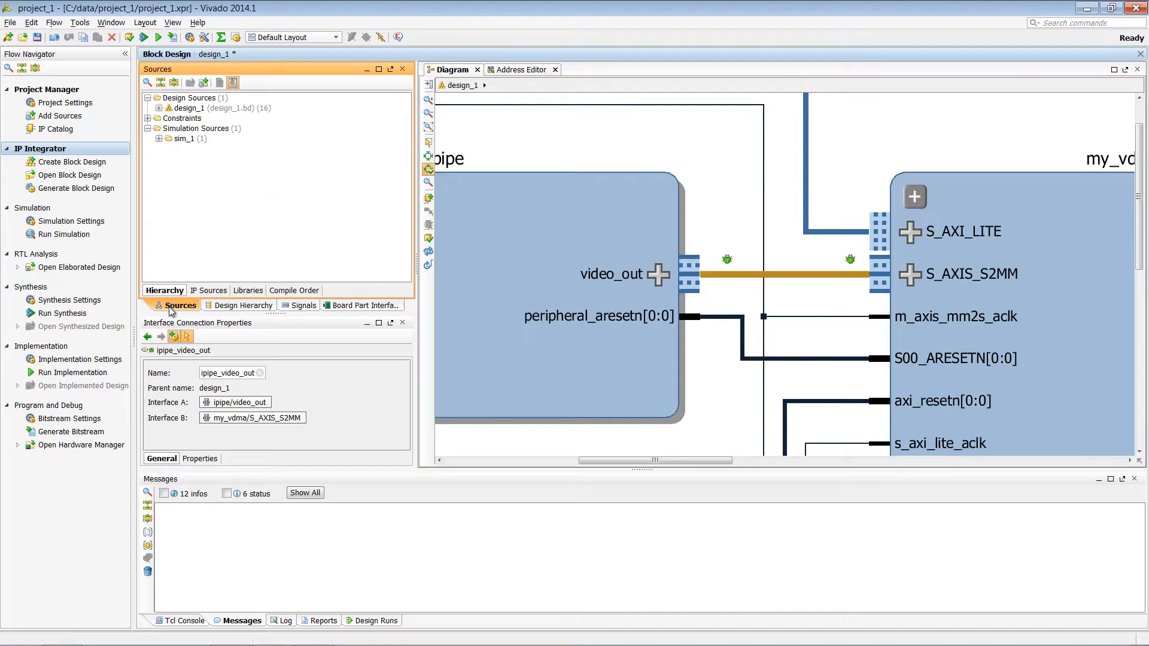
pyautogui.click(191, 110)
pyautogui.click(753, 217)
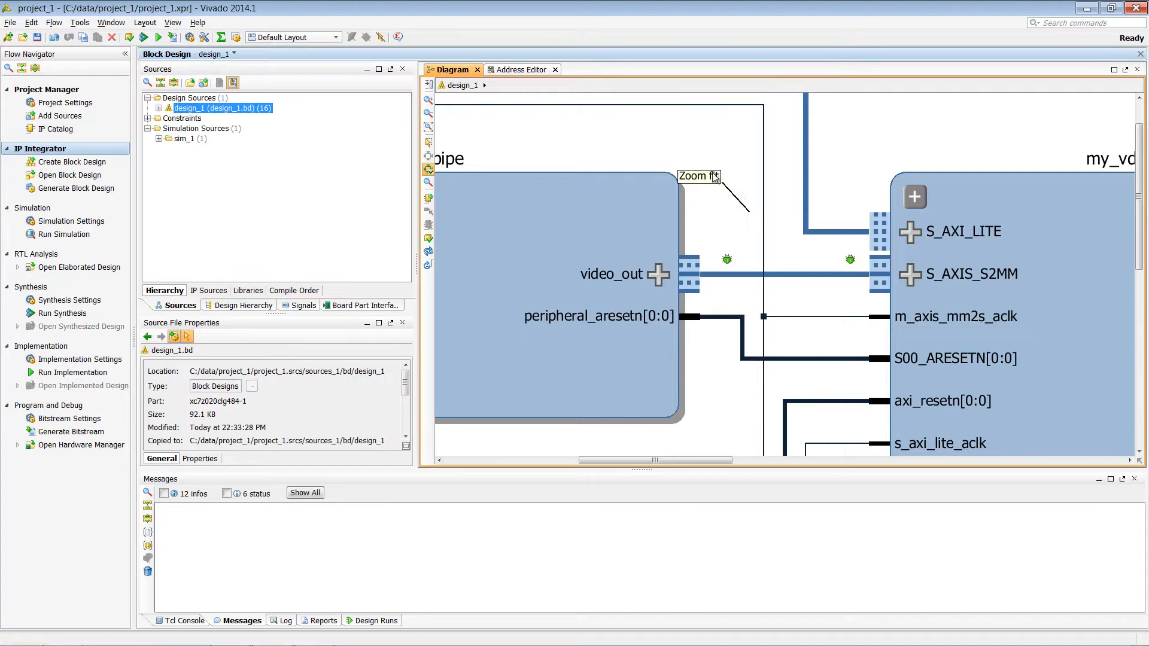
pyautogui.hotkey('ctrl', '0')
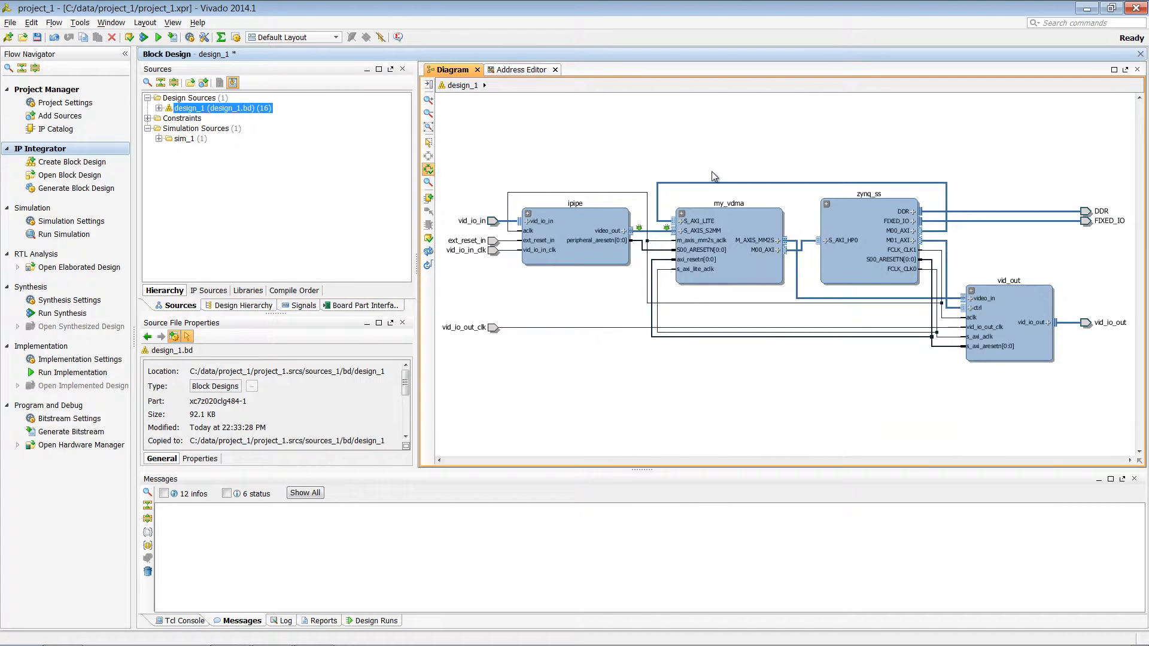
pyautogui.rightClick(239, 110)
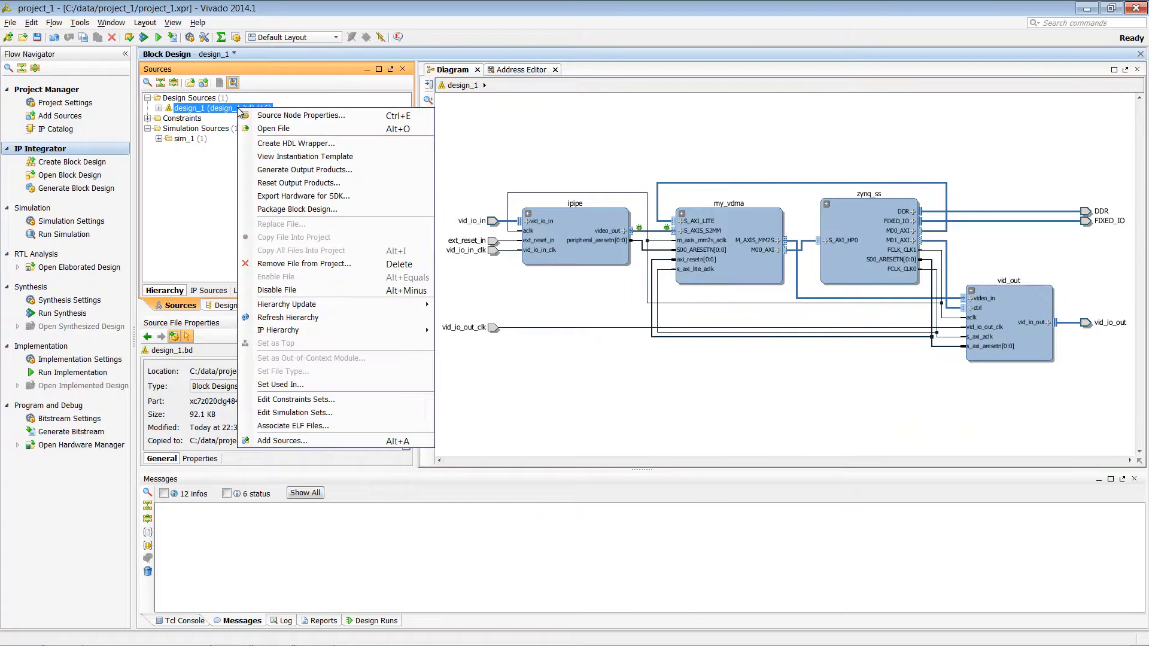
pyautogui.click(293, 144)
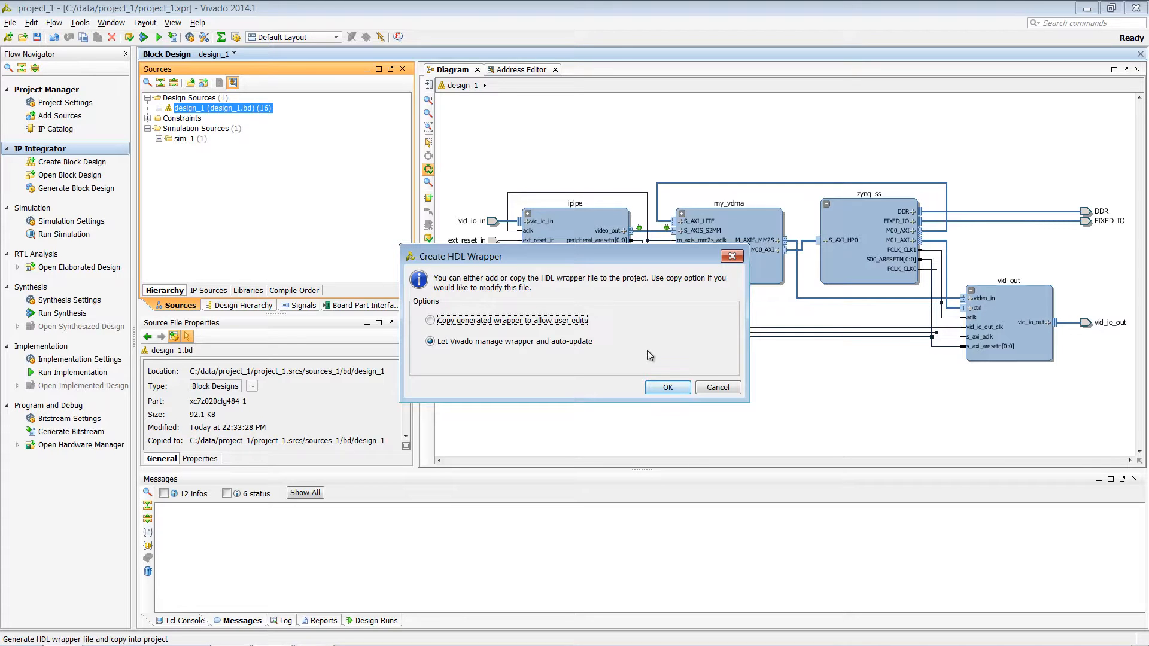
pyautogui.click(667, 388)
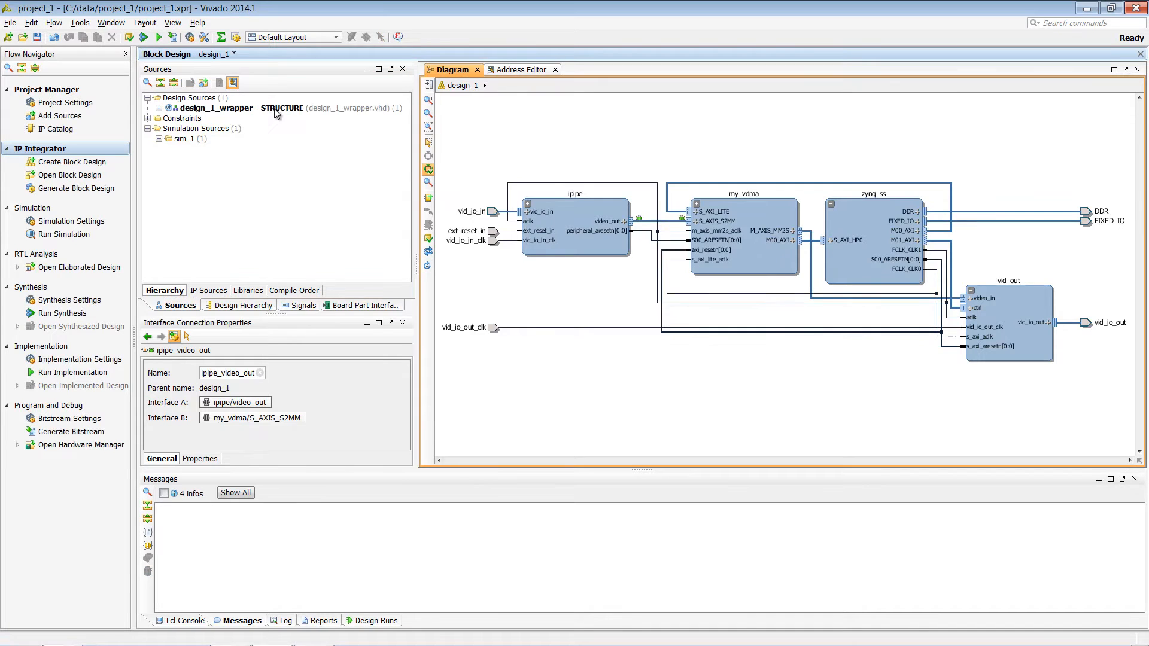
pyautogui.doubleClick(278, 110)
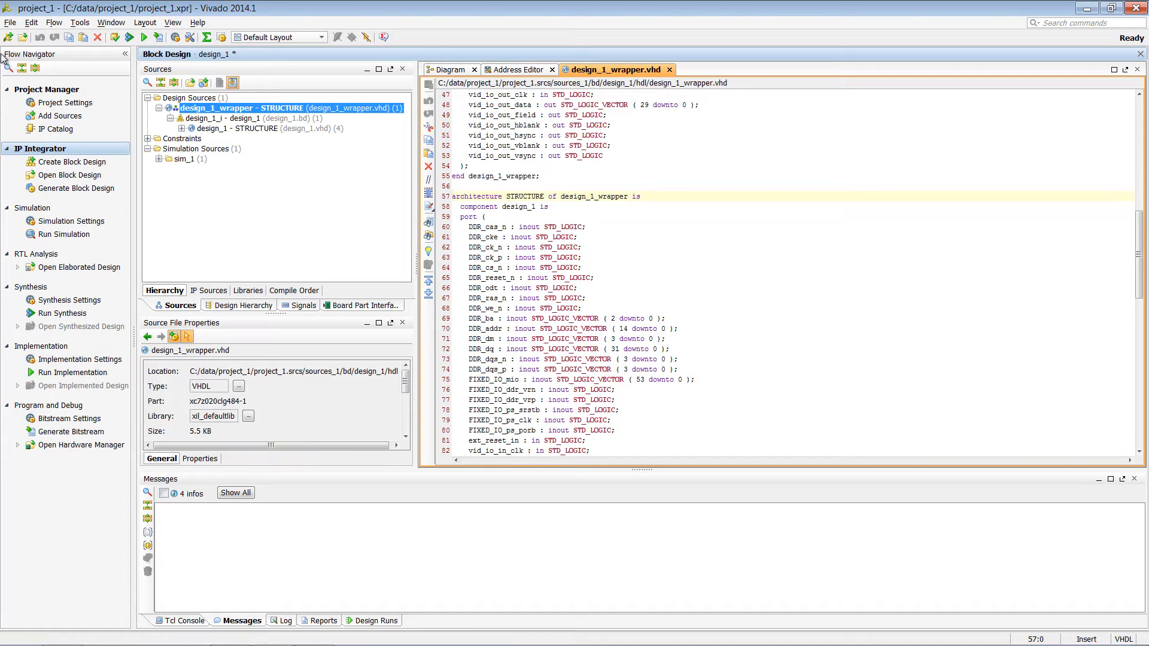
# Export the design_1.bd hardware platform for SDK, local to the project, with Launch SDK enabled
pyautogui.click(11, 24)
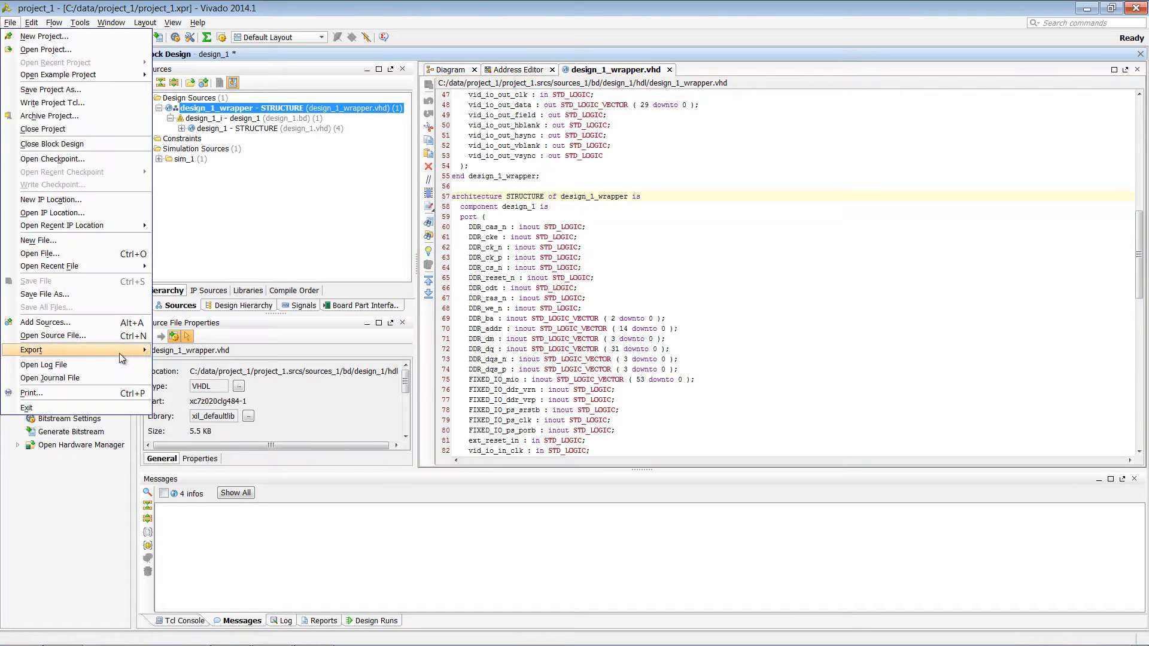
pyautogui.moveTo(123, 351)
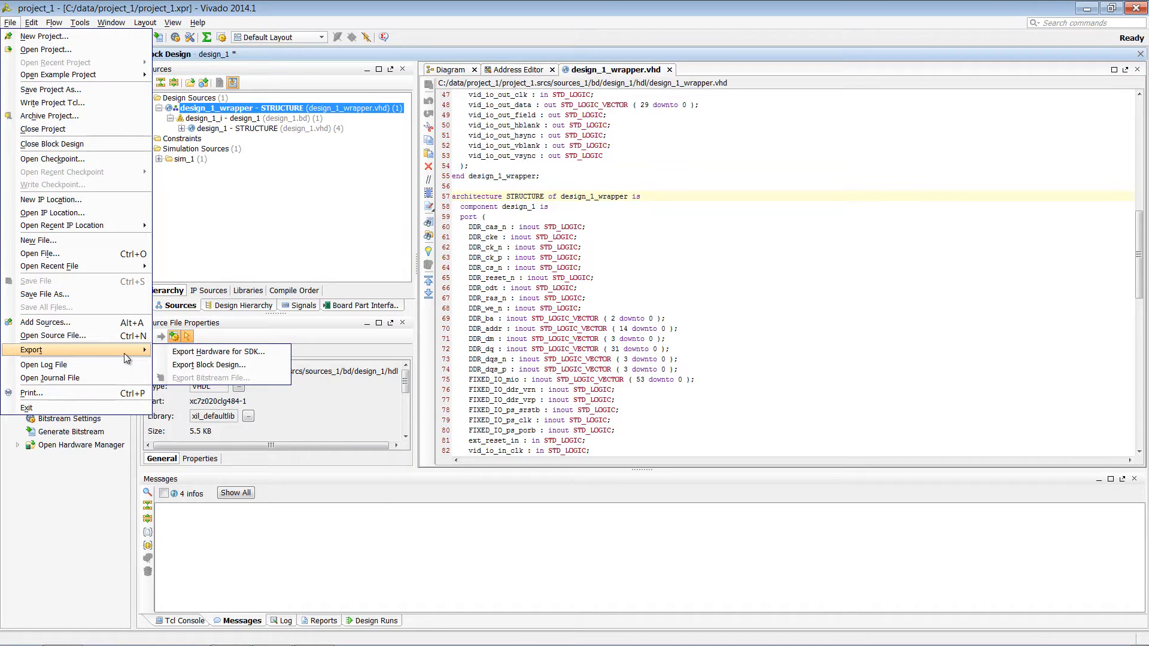
pyautogui.click(274, 351)
pyautogui.click(475, 375)
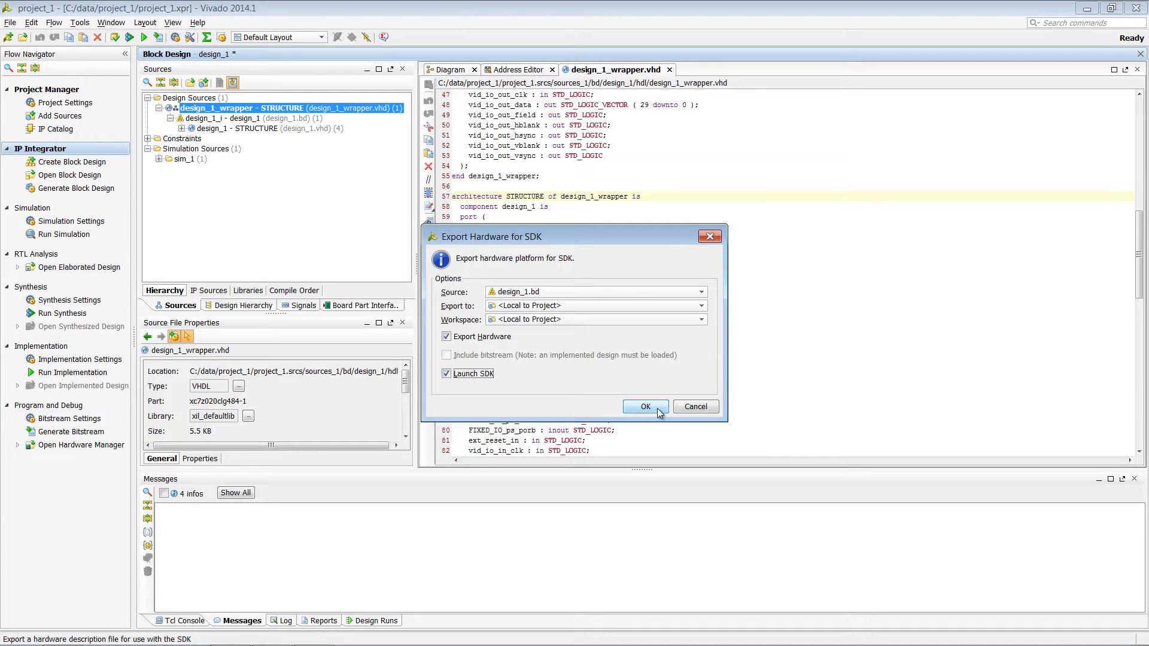